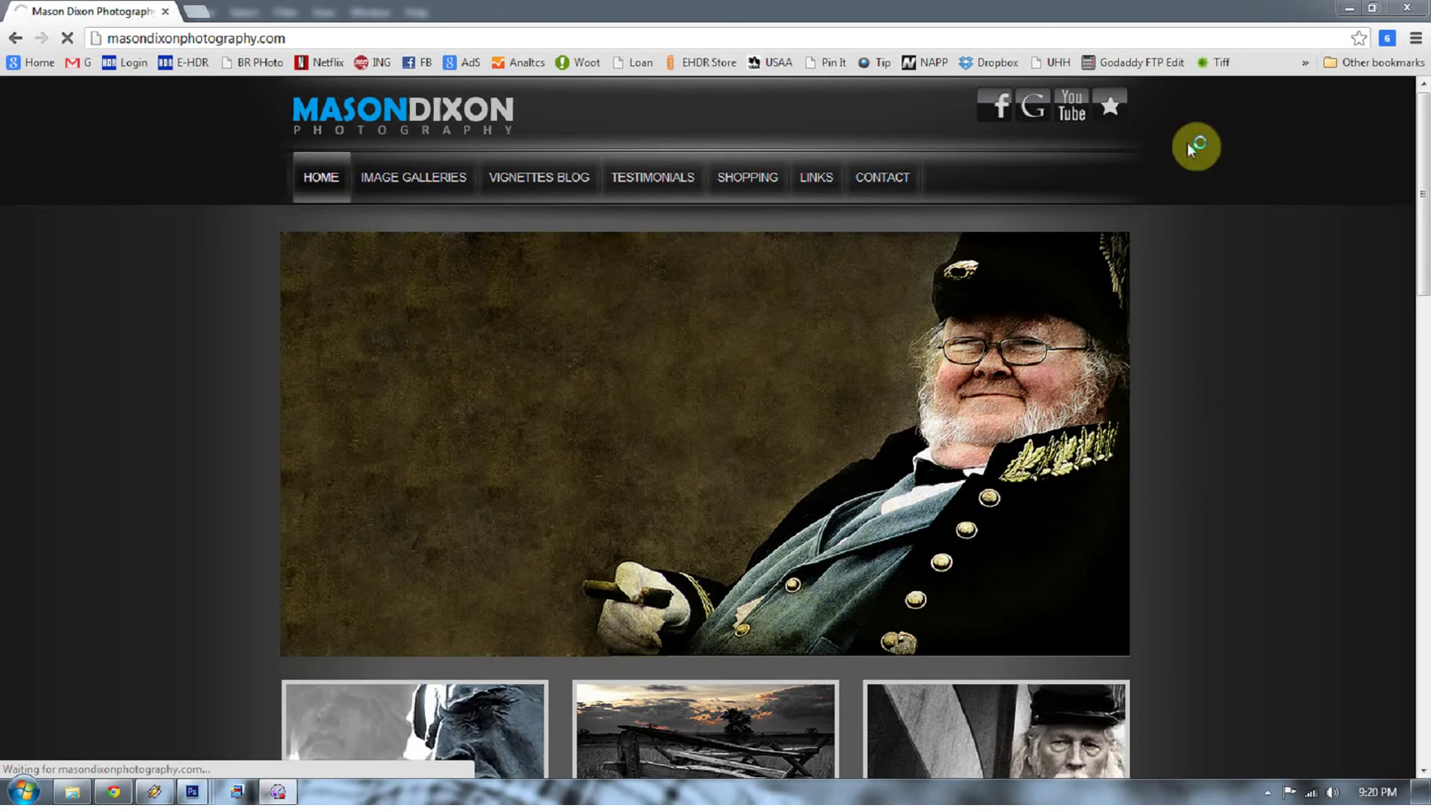
Minimize Chrome, spread the document windows apart and zoom into the stone ruin photo
left_click(1347, 11)
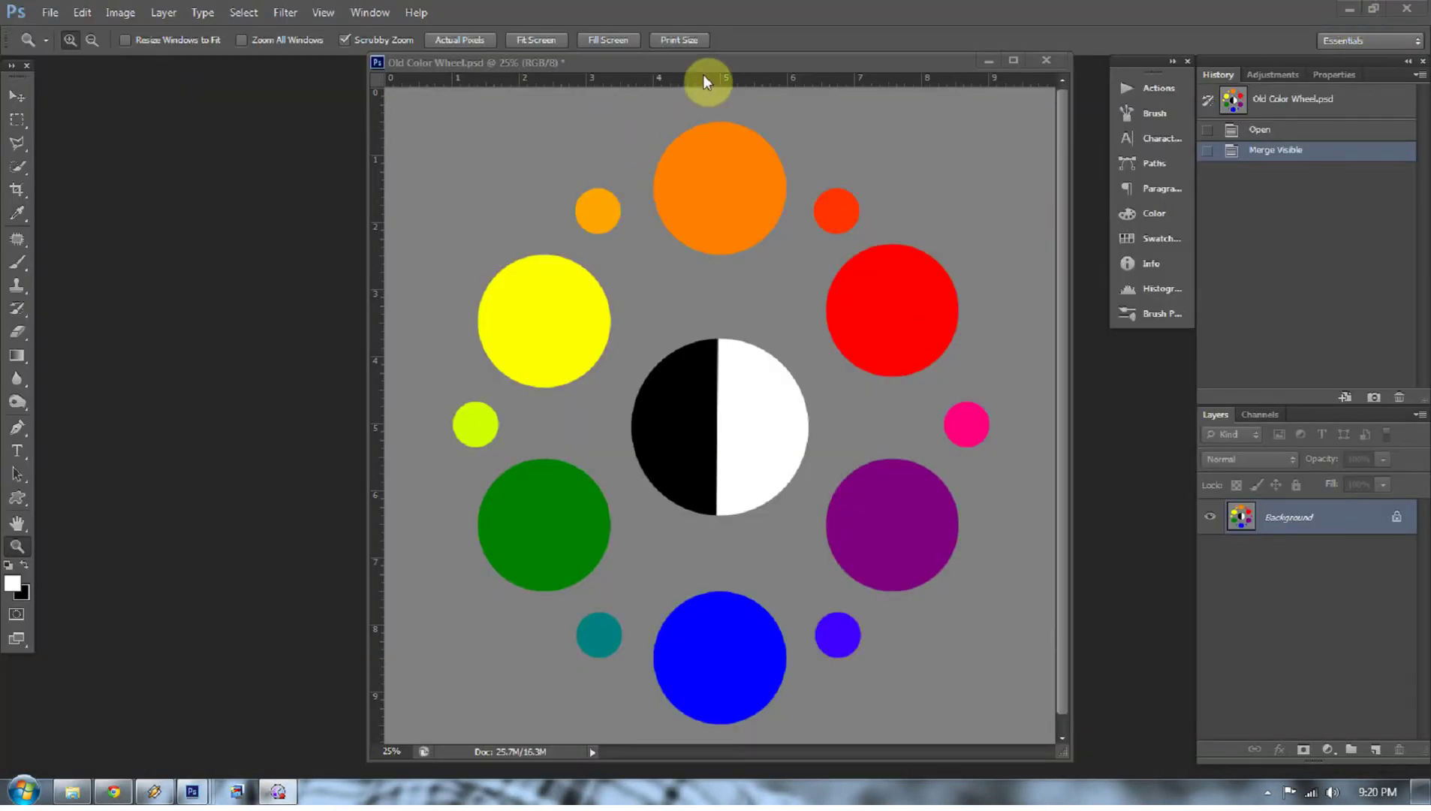
left_click_drag(699, 66, 549, 82)
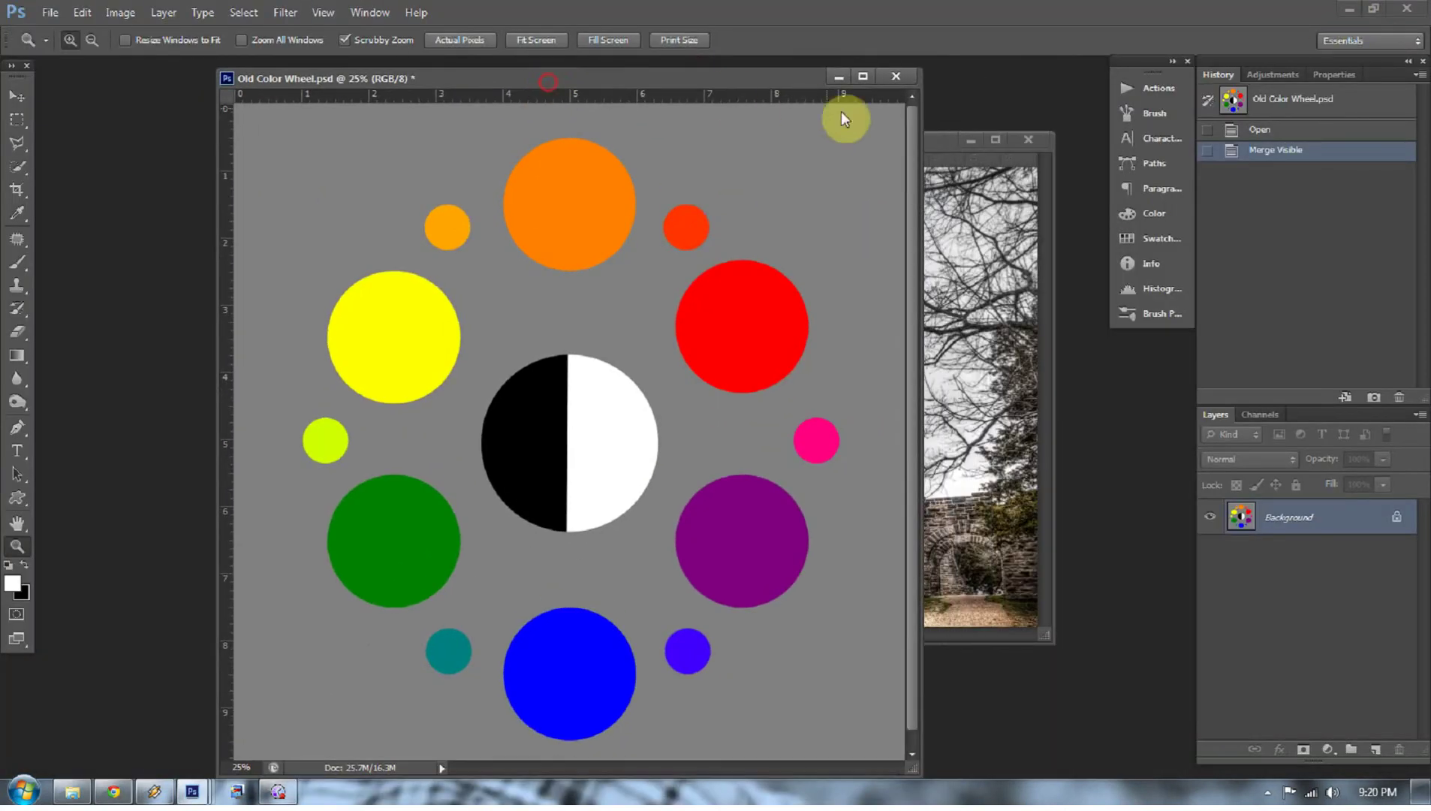
left_click(931, 146)
left_click_drag(874, 146, 672, 127)
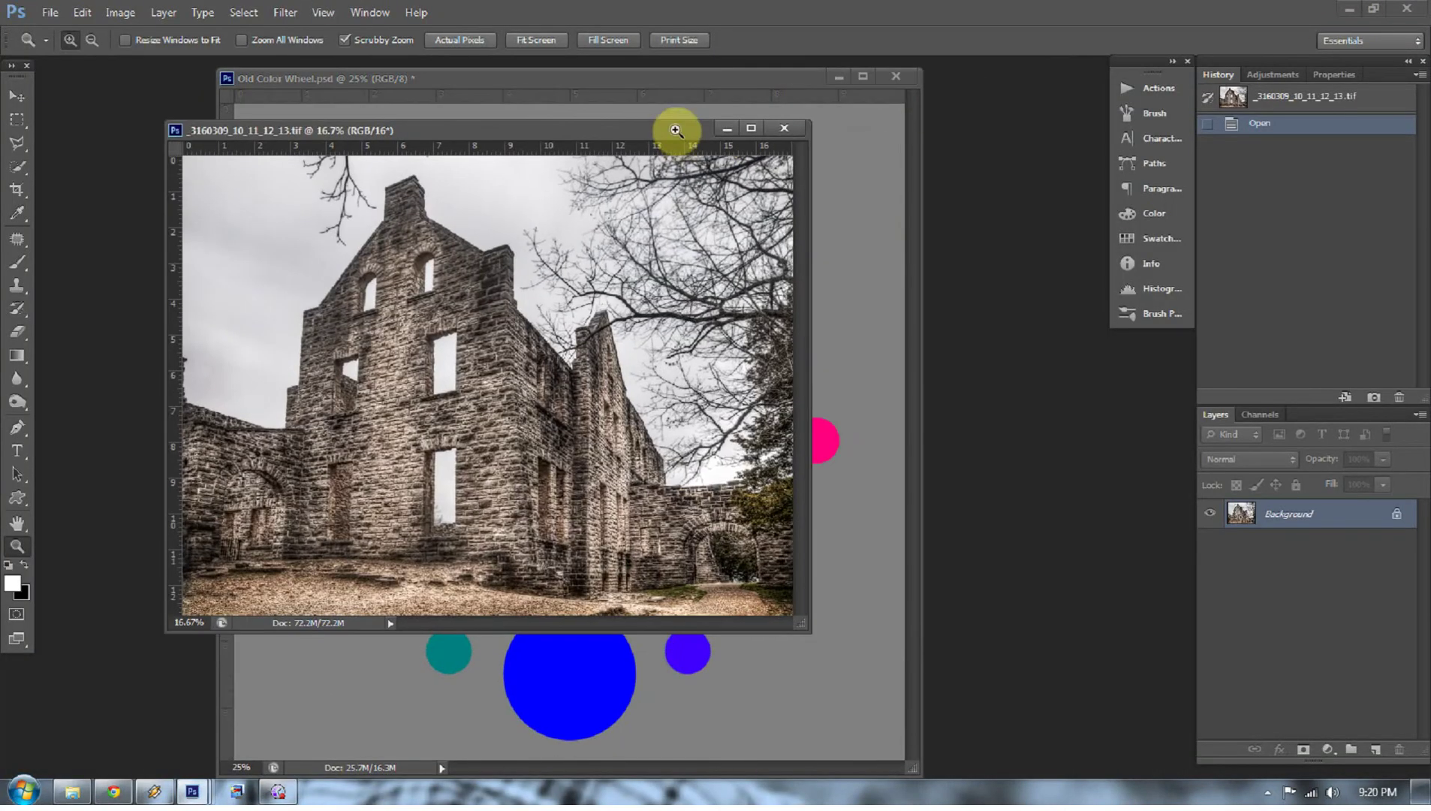
left_click(627, 279)
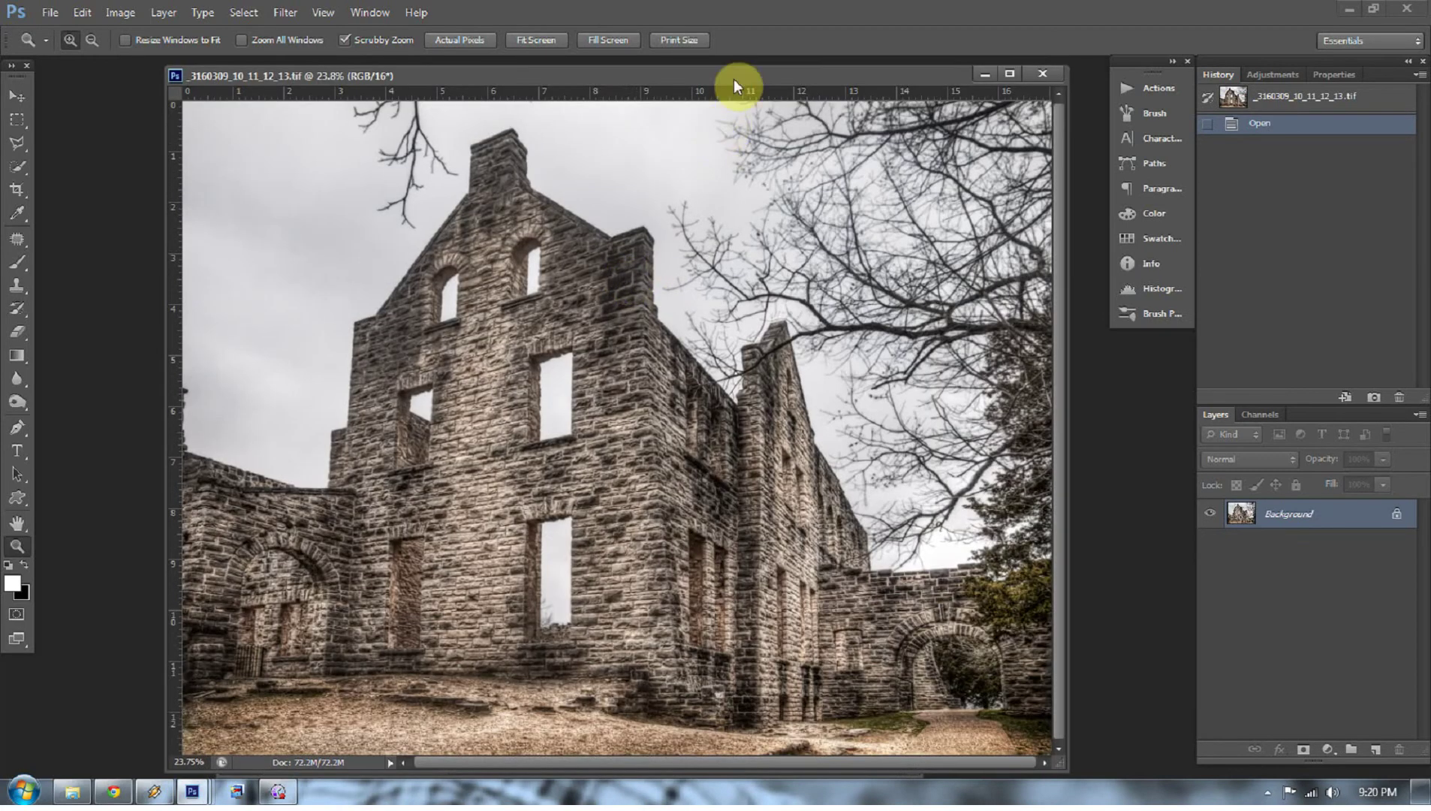
Bring Old Color Wheel.psd forward from the taskbar and place it over the photo
mouse_move(192, 791)
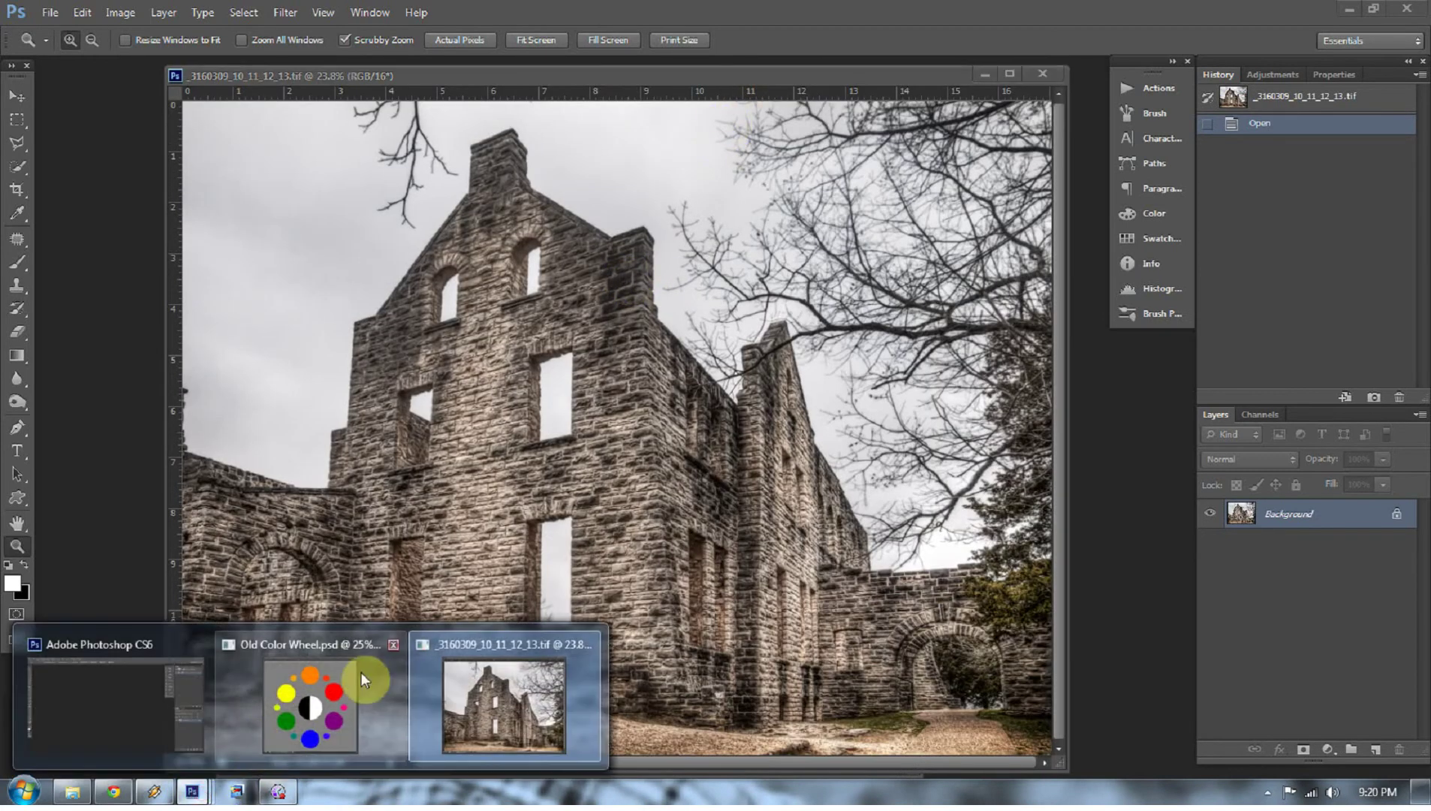
left_click(345, 642)
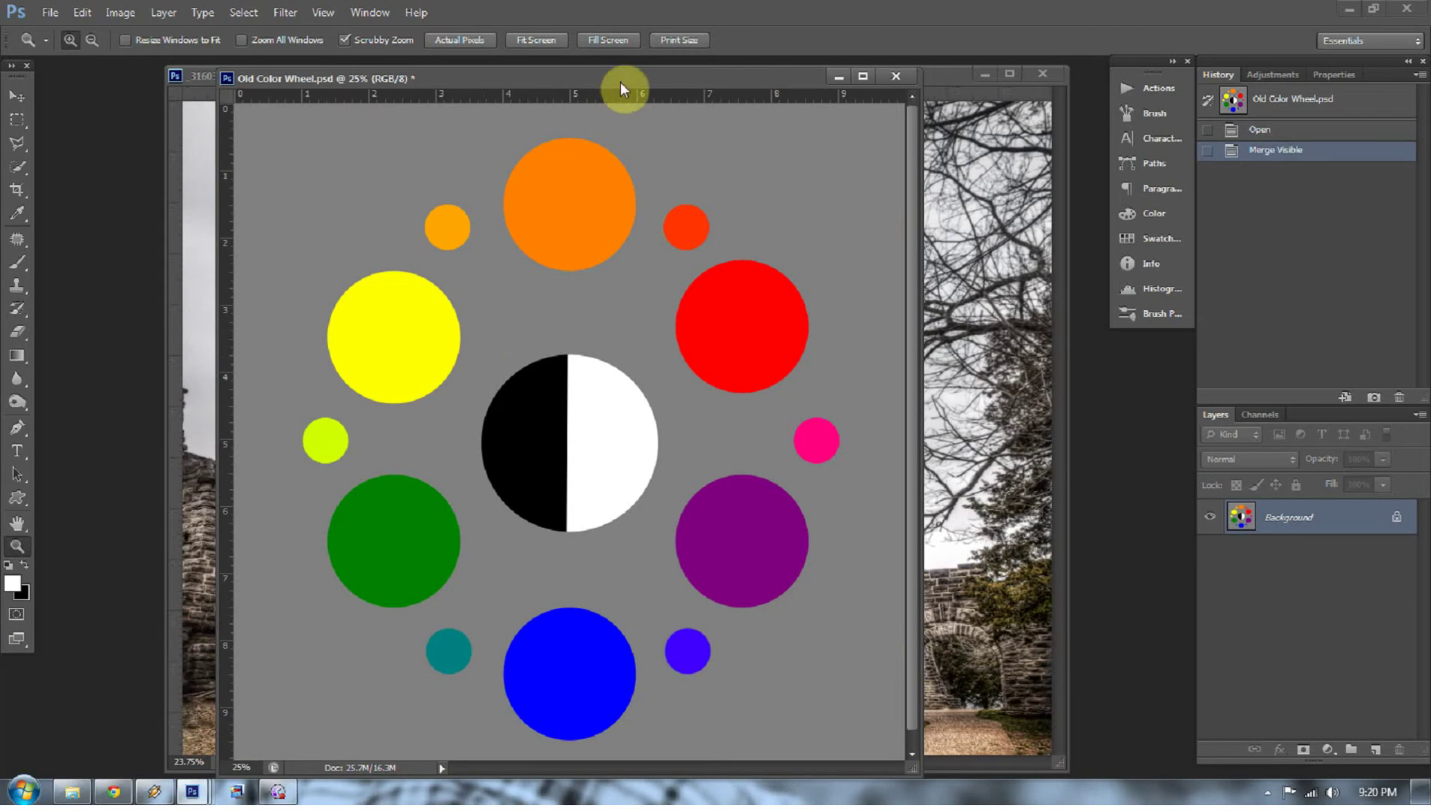
left_click_drag(620, 82, 658, 75)
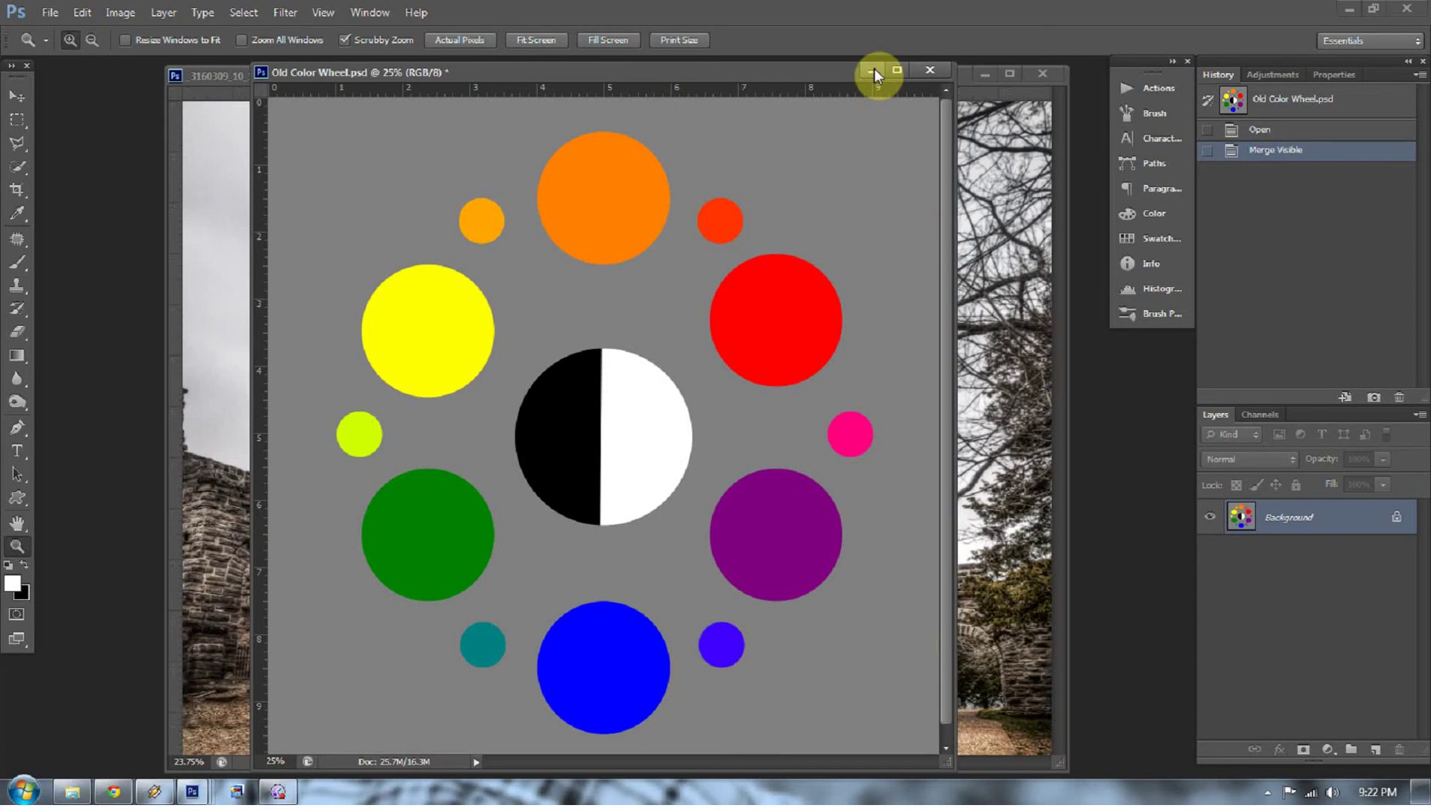
Minimize Old Color Wheel and run Filter > Topaz Labs > Topaz Adjust 5 on the ruin photo
left_click(873, 70)
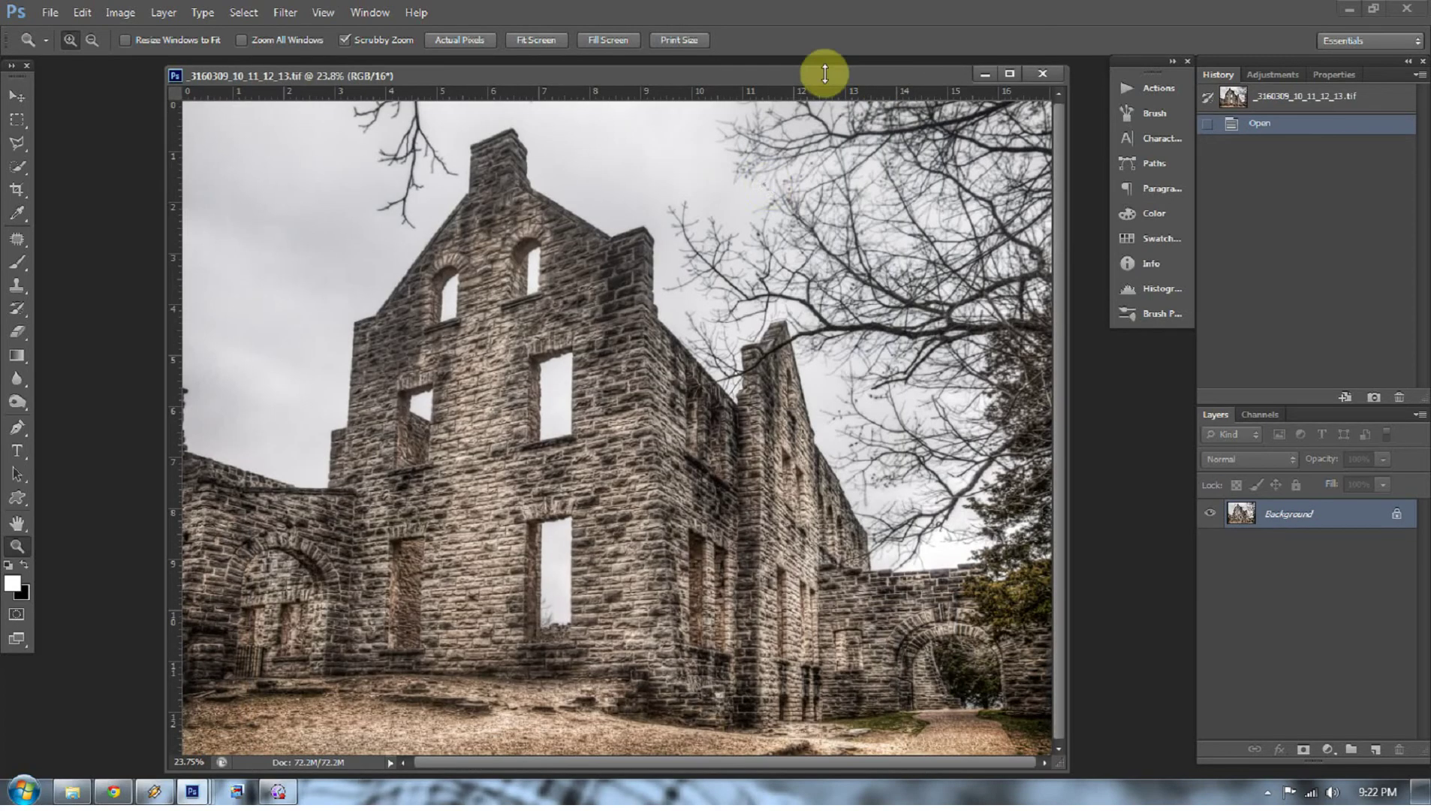
left_click(286, 13)
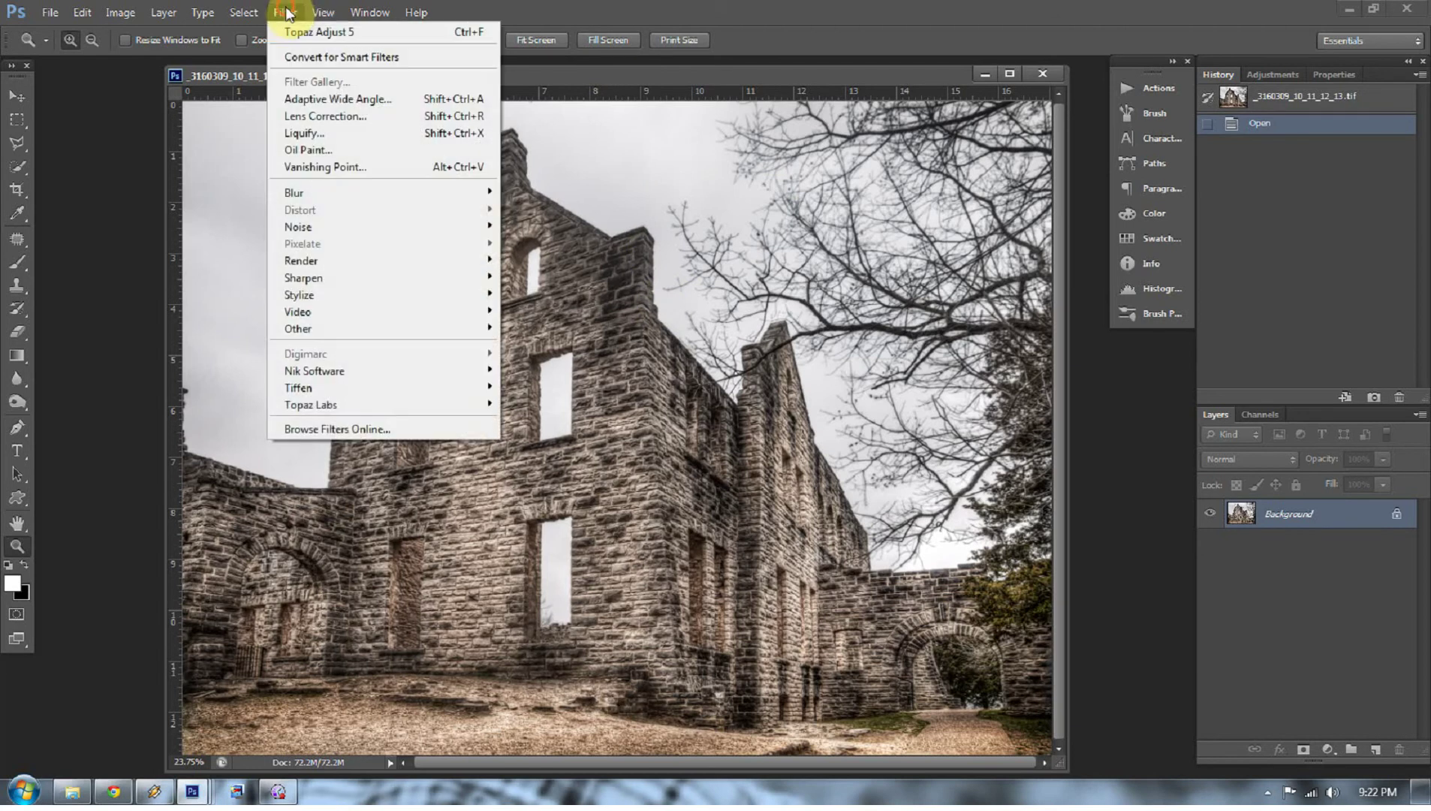
mouse_move(331, 405)
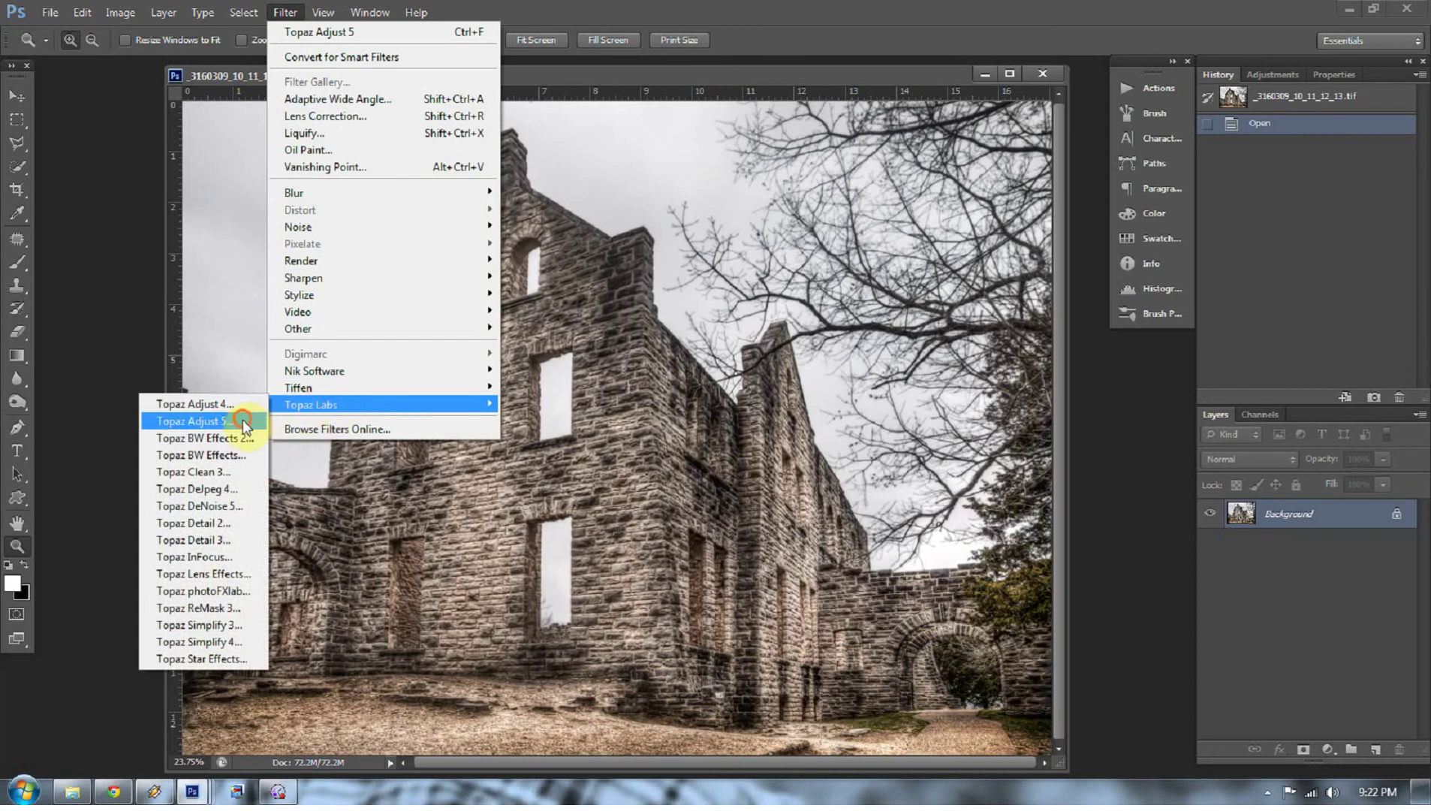
left_click(225, 421)
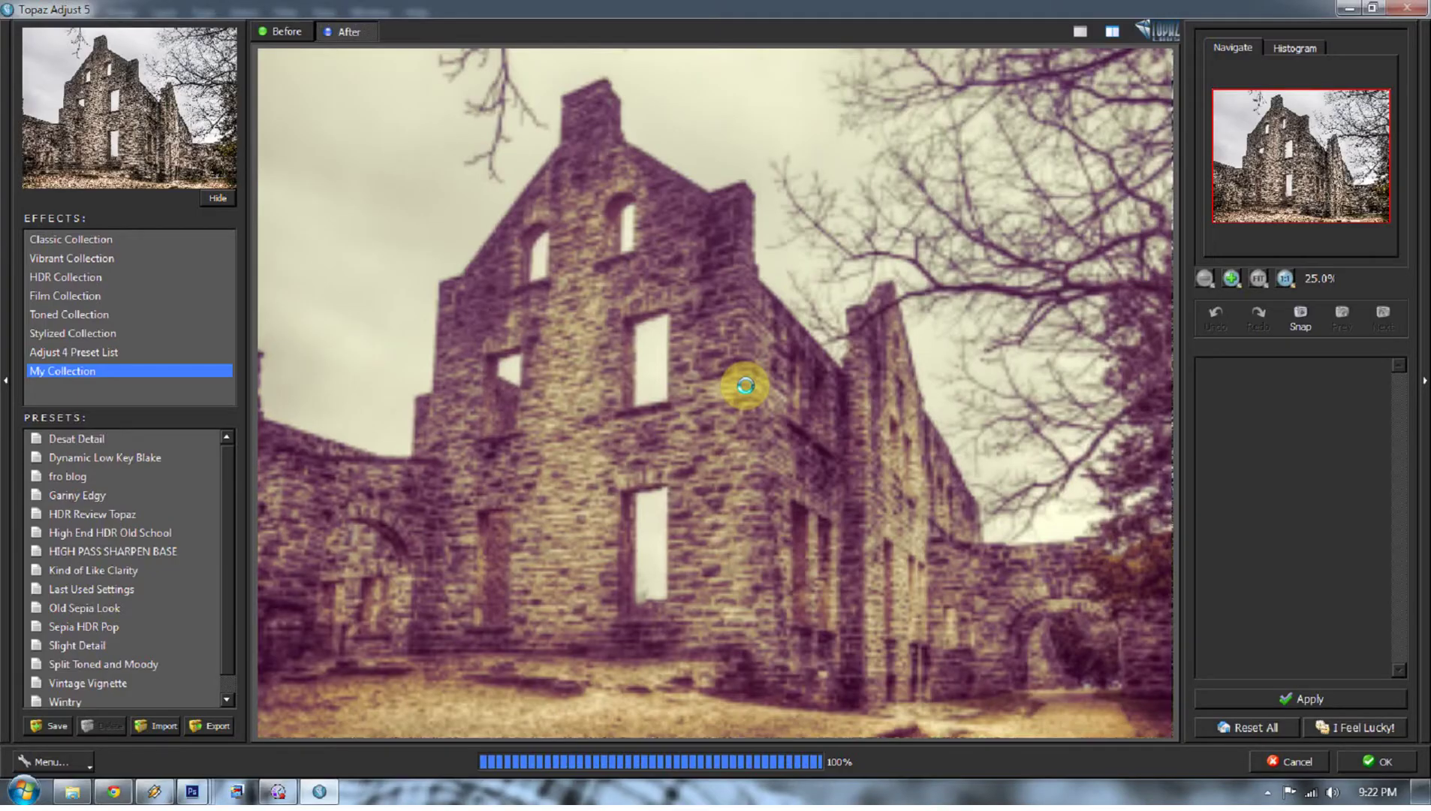
Reset All settings to drop the sepia-purple look and show the Finishing Touches options
left_click(1248, 725)
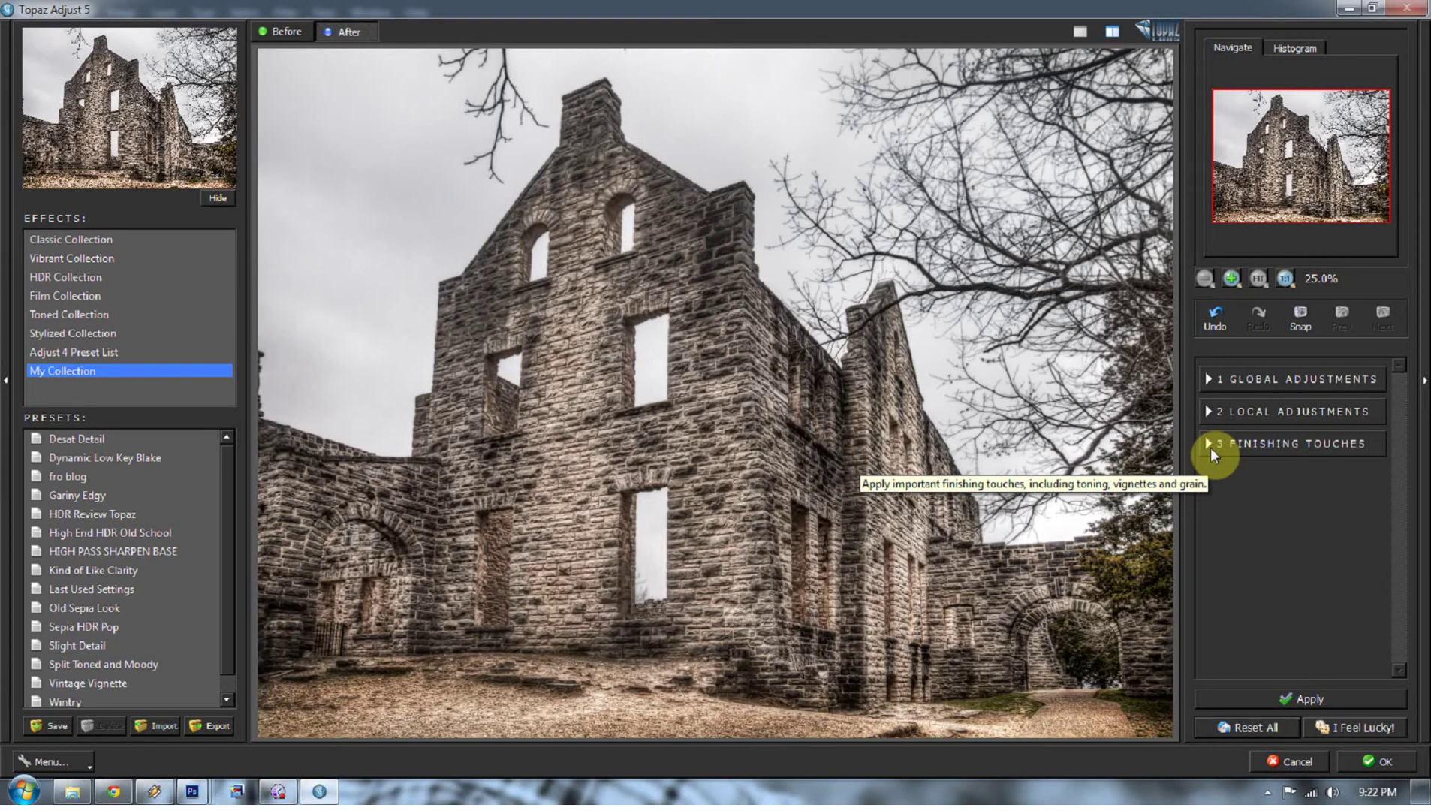
left_click(1211, 448)
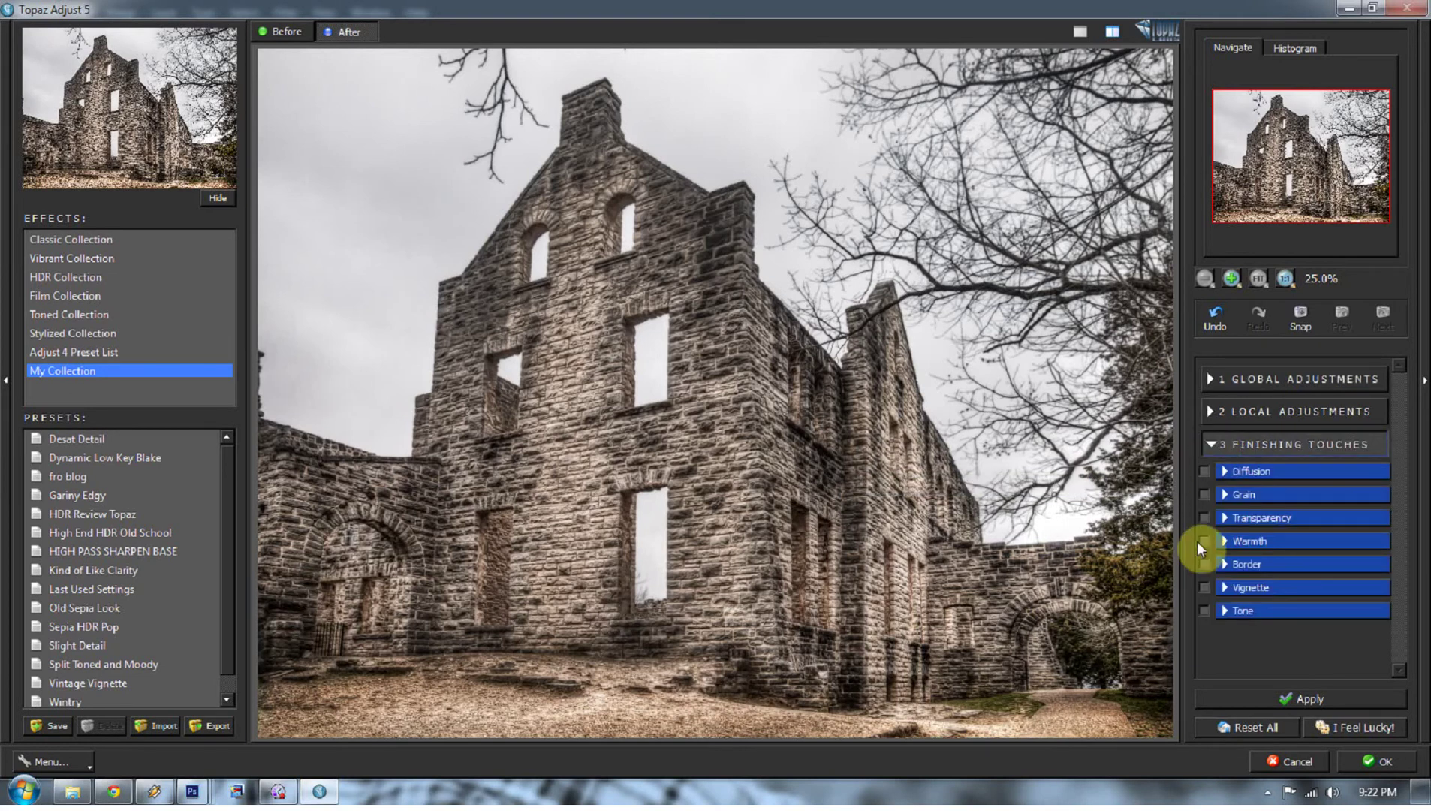
Enable and expand the Tone finishing touch, then read the What's This? help for Color 1 Region
left_click(1204, 610)
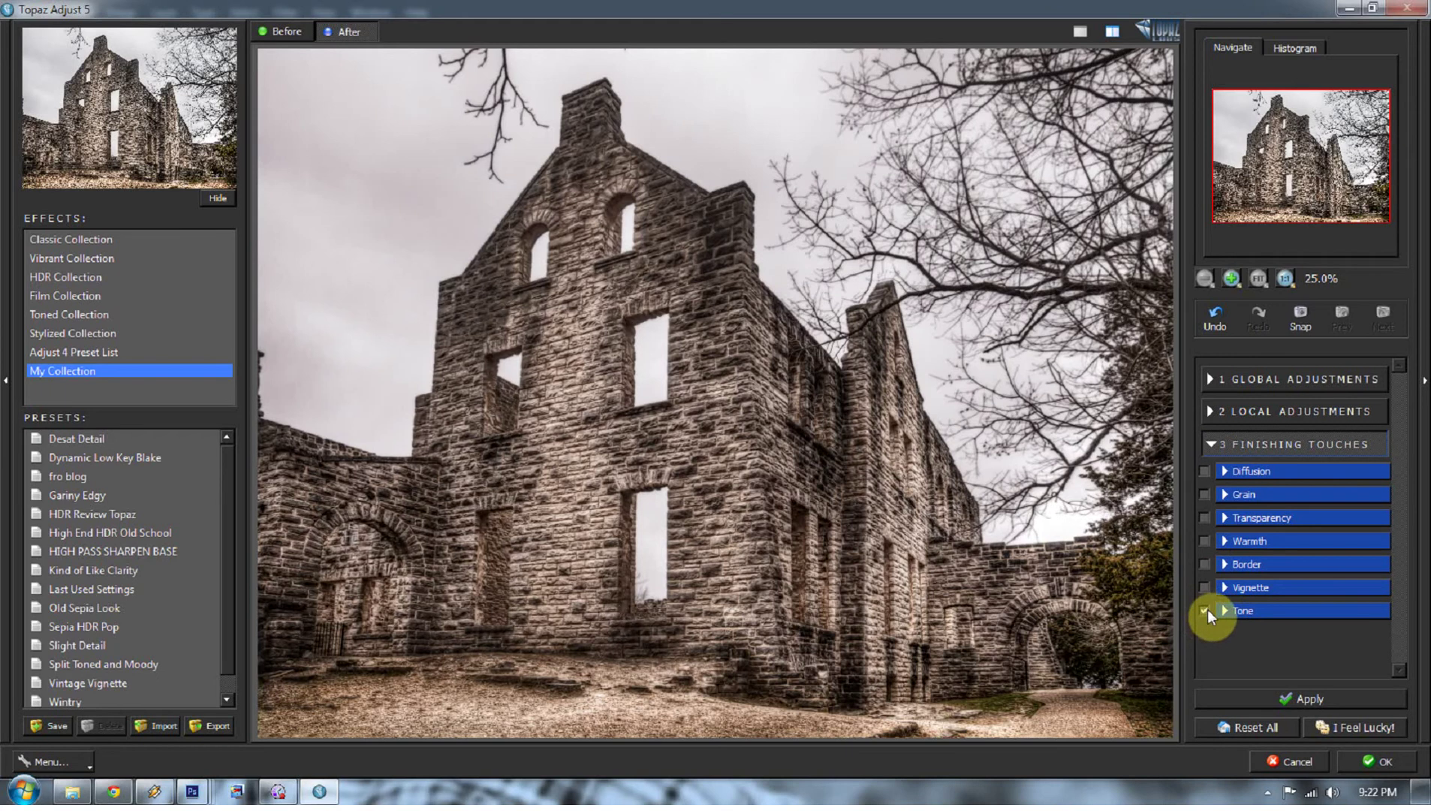
left_click(1225, 611)
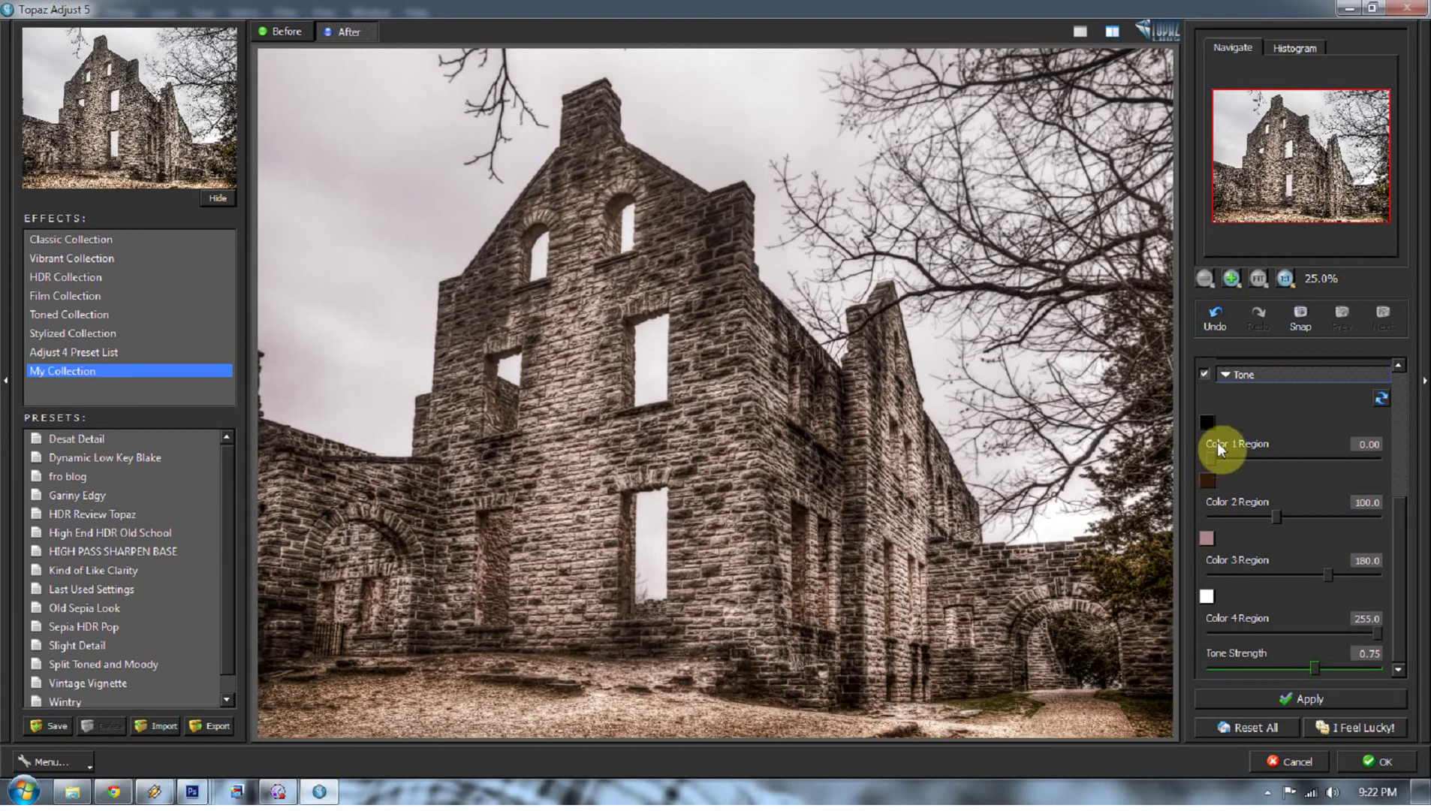
right_click(1257, 443)
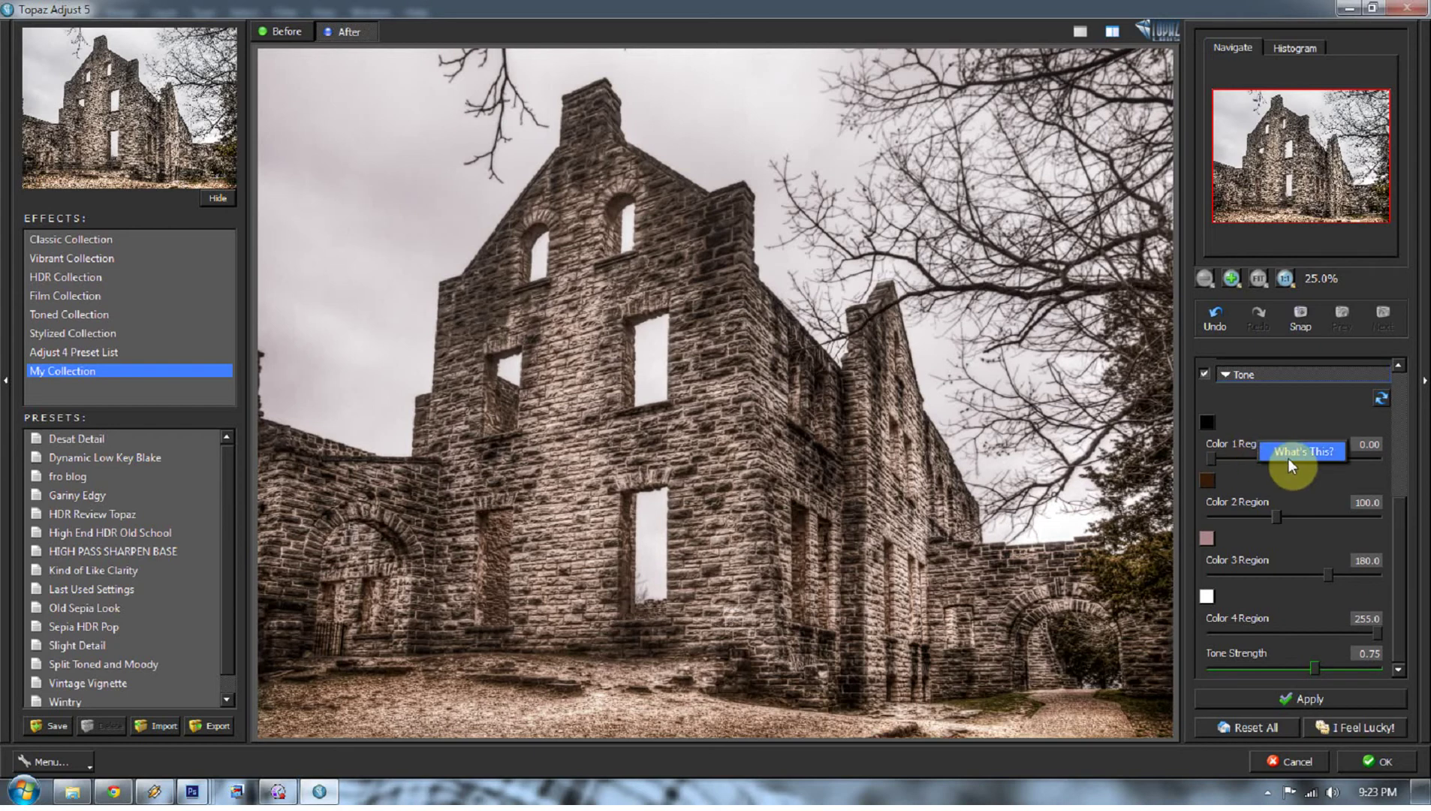
left_click(1284, 450)
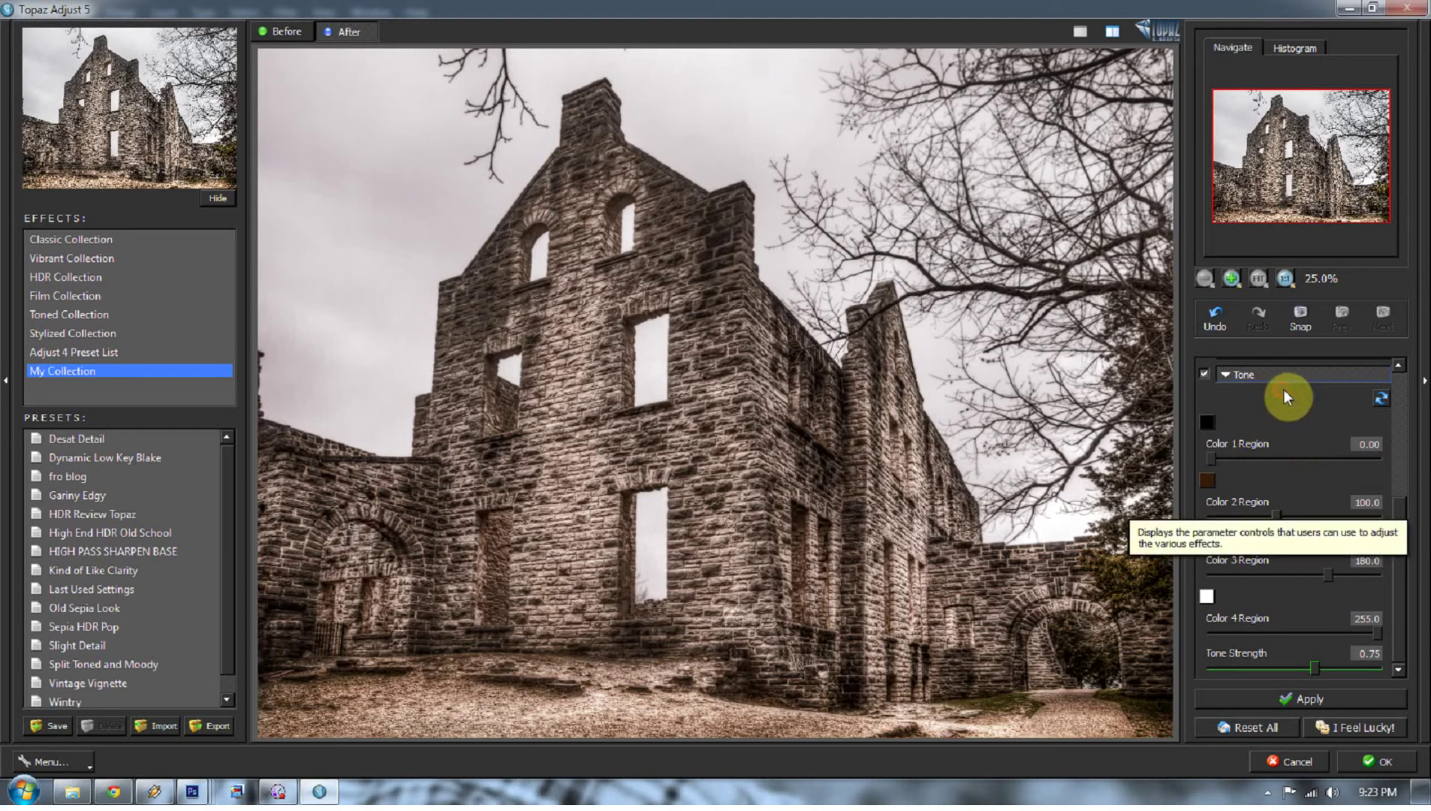
left_click(1287, 422)
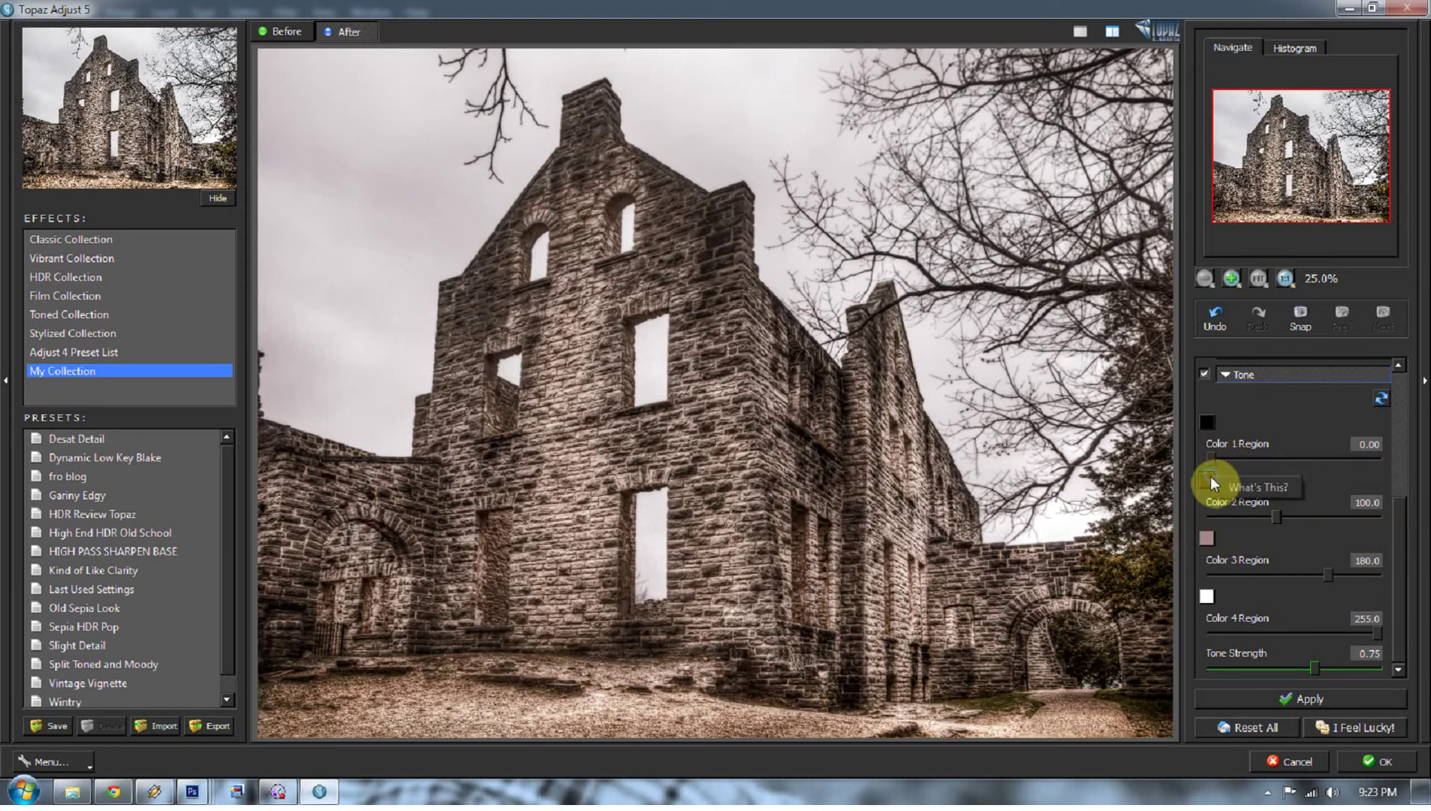
left_click(1246, 481)
Set the Tone Color 1 to vivid red and Color 2 to bright yellow
left_click(1208, 423)
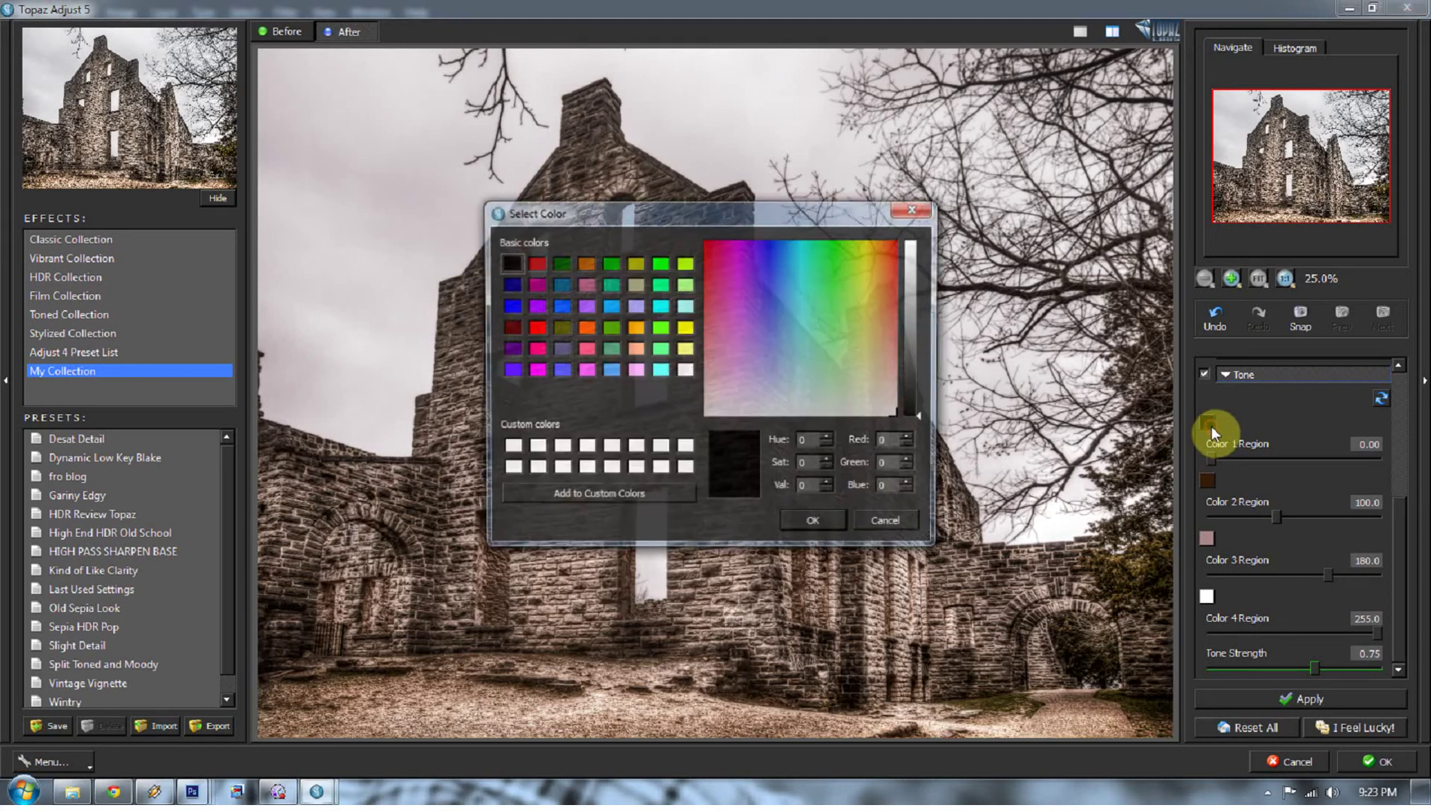
left_click_drag(884, 245, 912, 224)
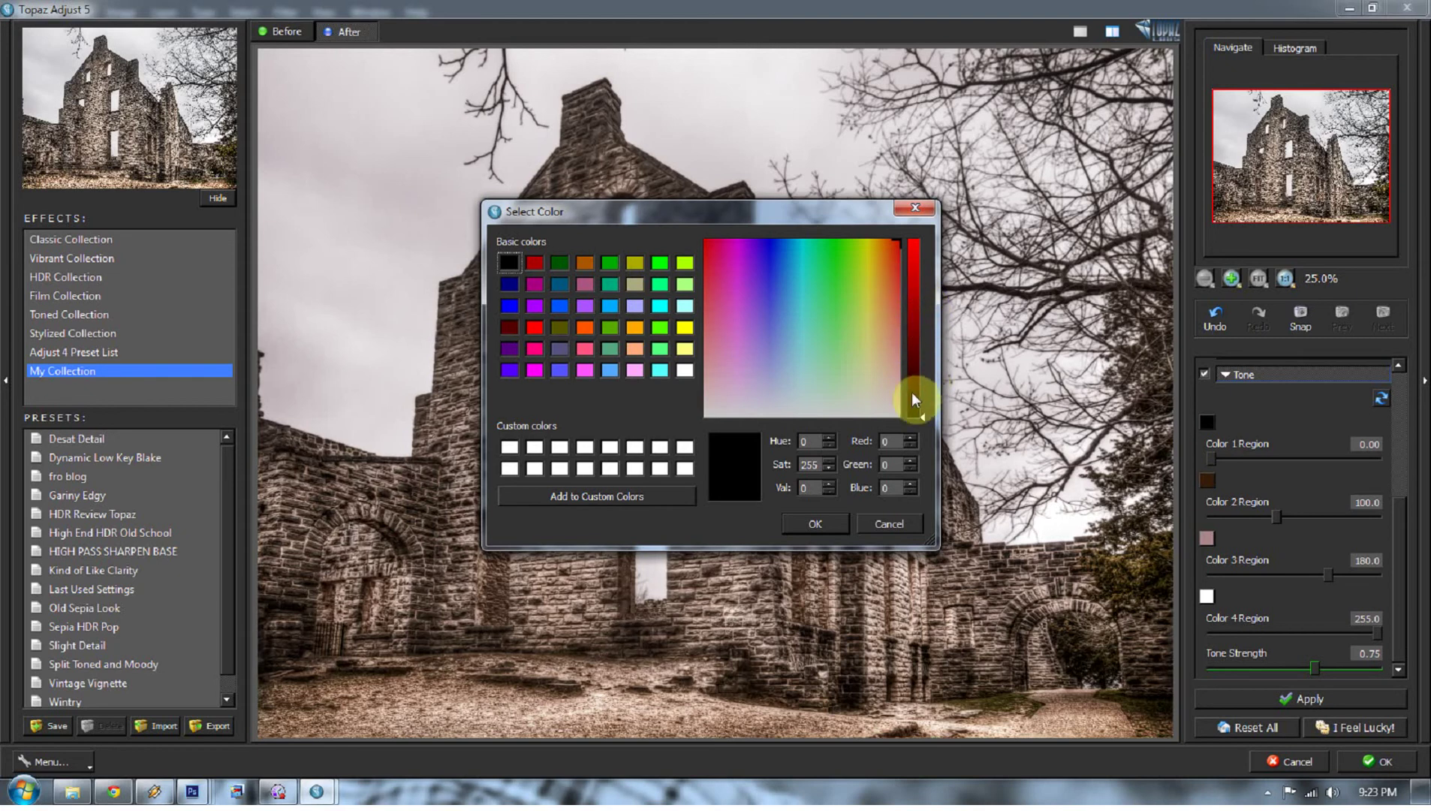
left_click_drag(923, 419, 927, 220)
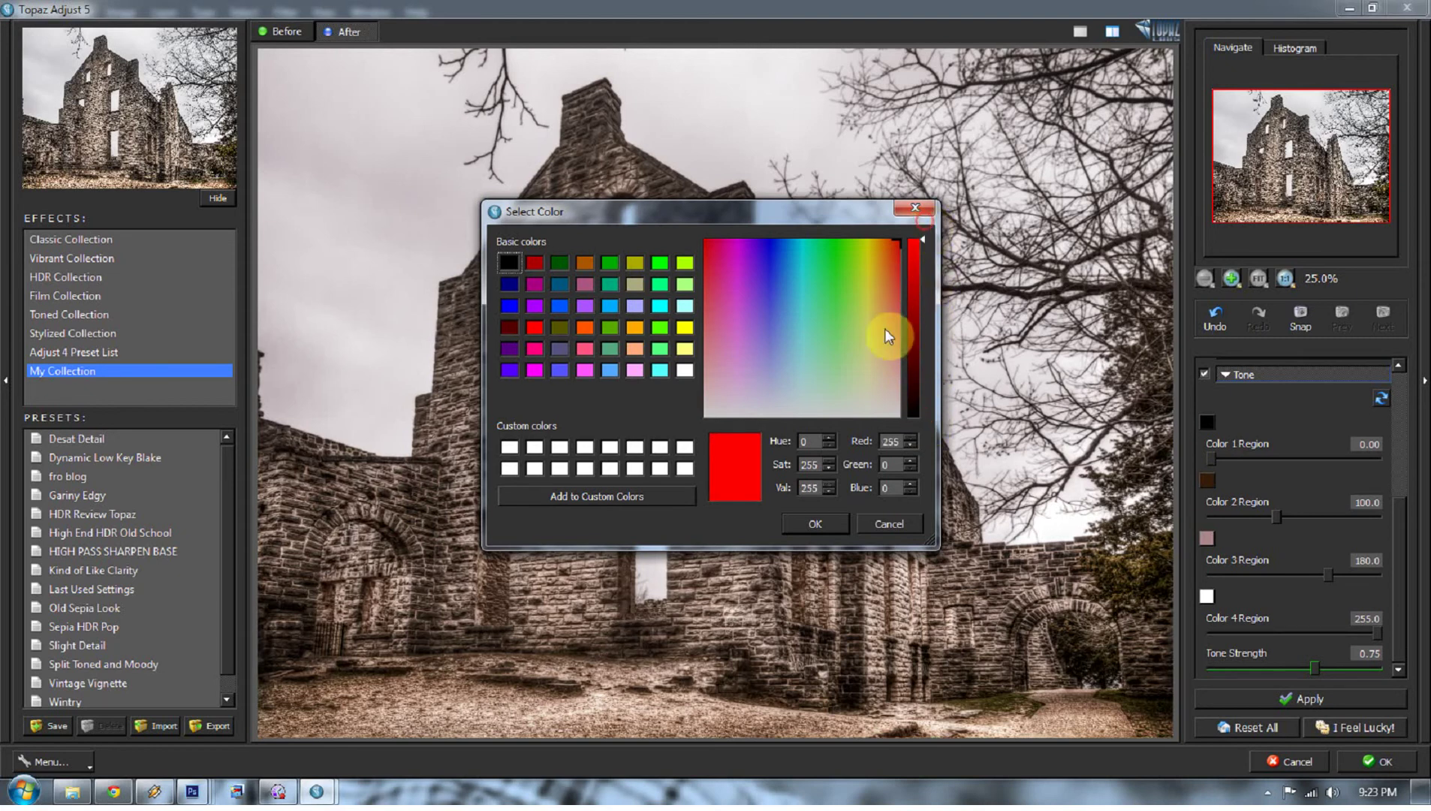
left_click(800, 517)
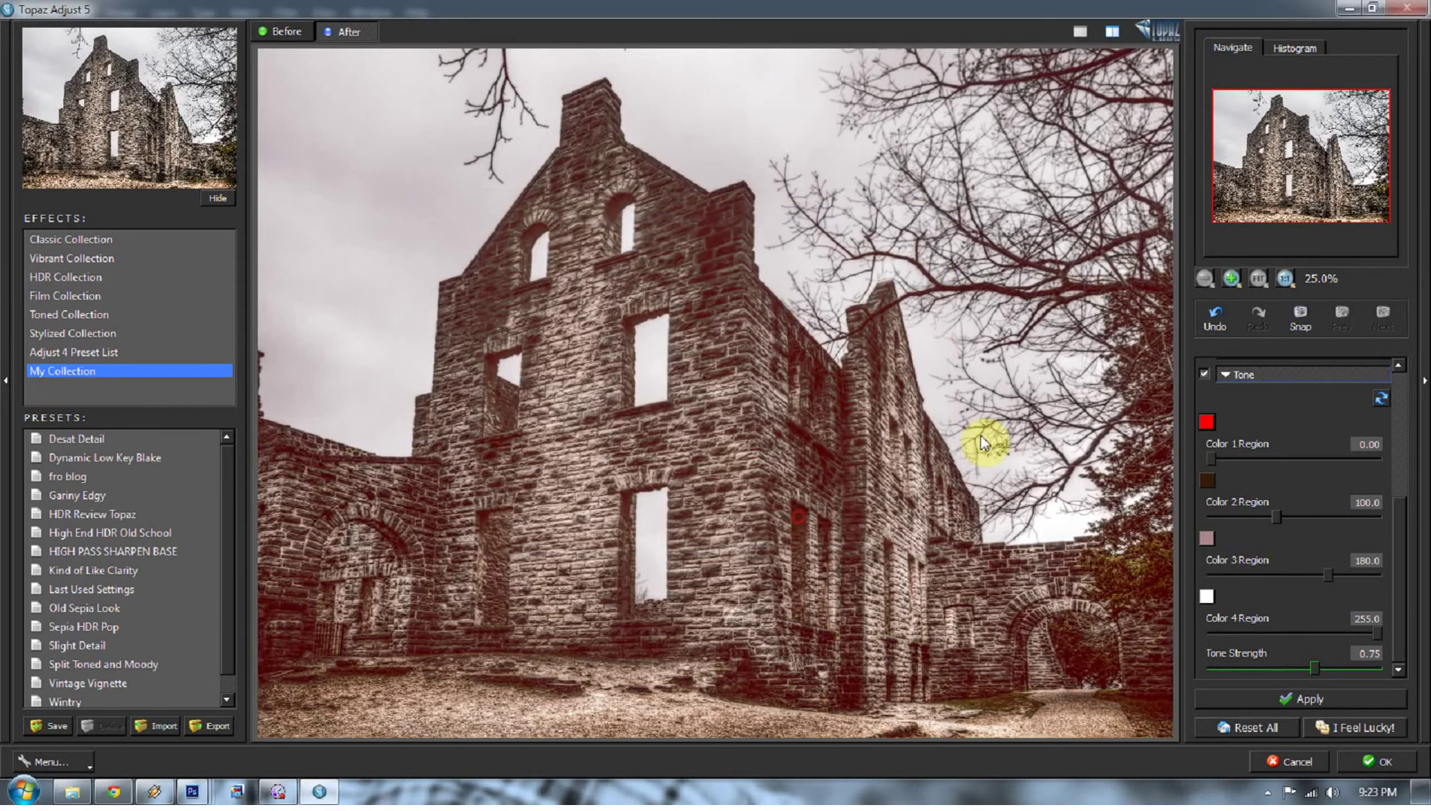
left_click(1211, 479)
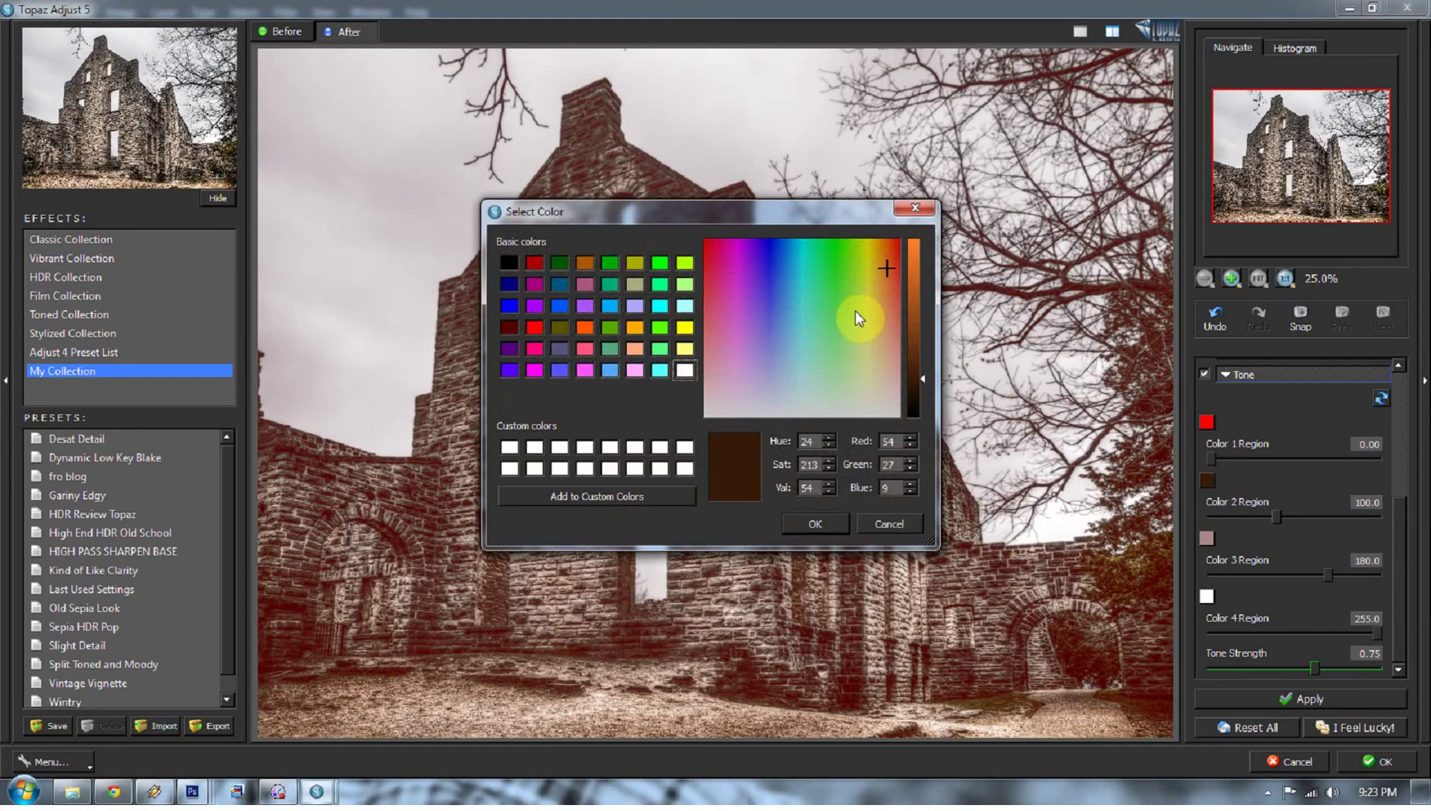
left_click_drag(855, 311, 869, 238)
left_click_drag(923, 378, 921, 241)
left_click(816, 523)
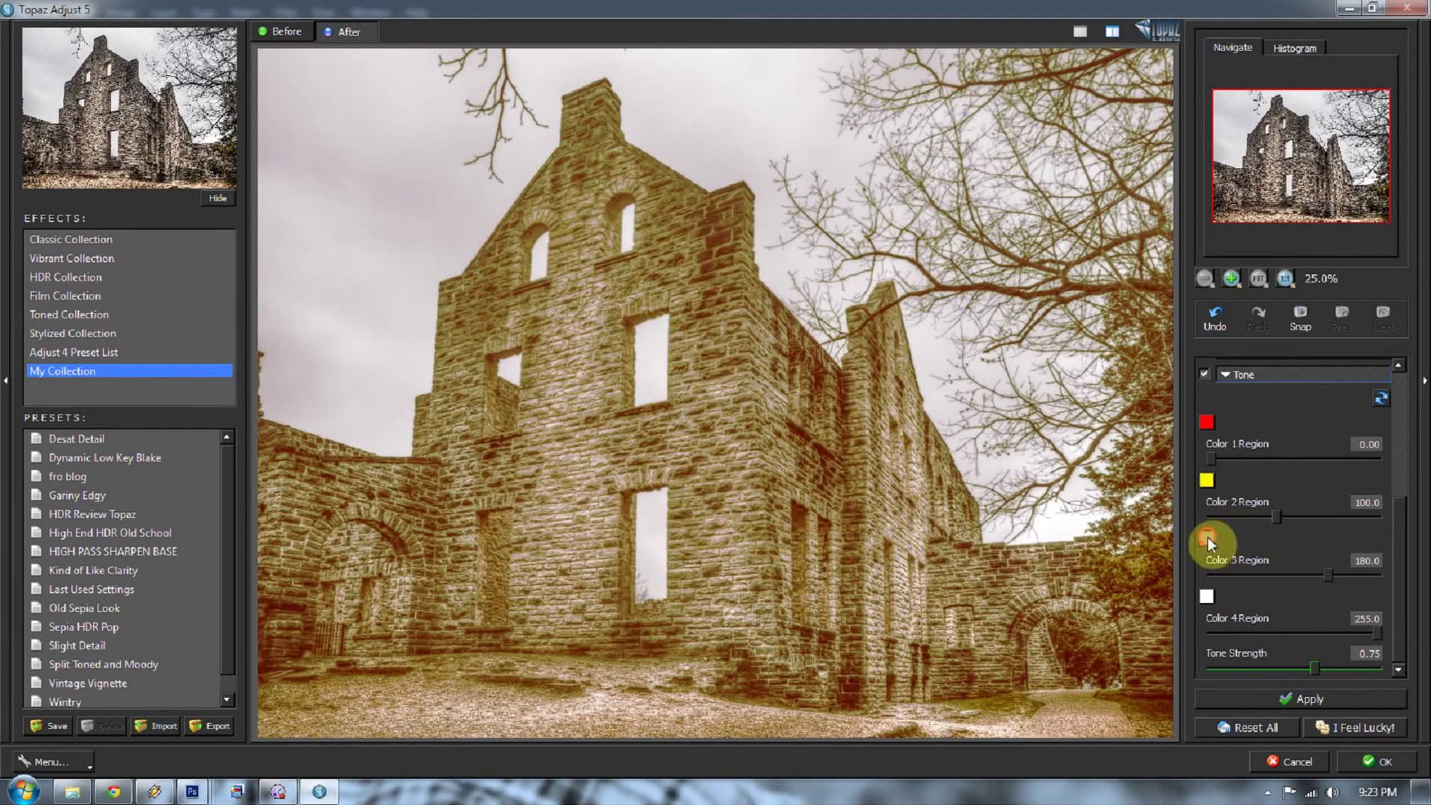
Set Tone Color 3 to bright blue and Color 4 to magenta
left_click(1207, 538)
left_click(828, 314)
left_click_drag(781, 226, 773, 225)
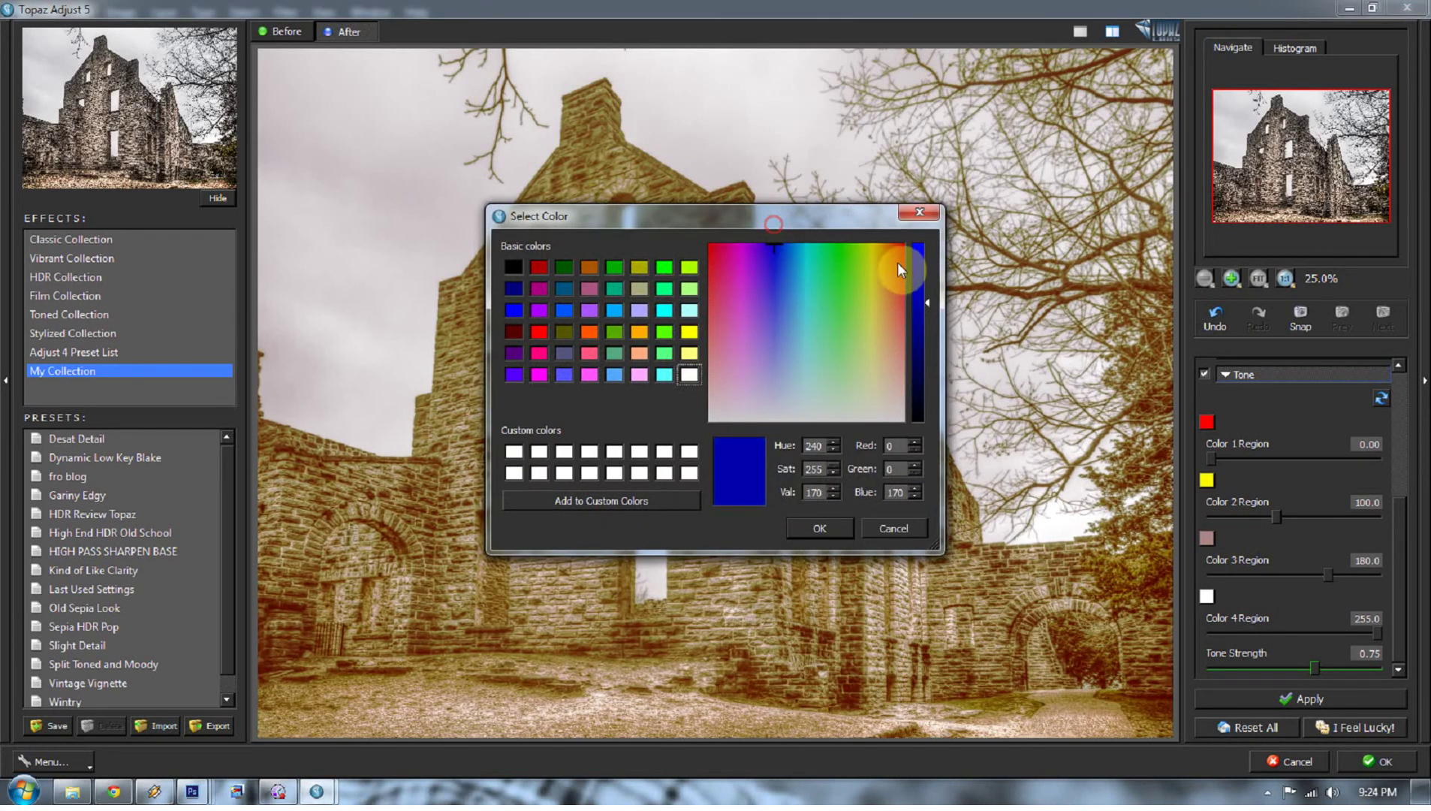
left_click_drag(920, 301, 920, 242)
left_click(843, 528)
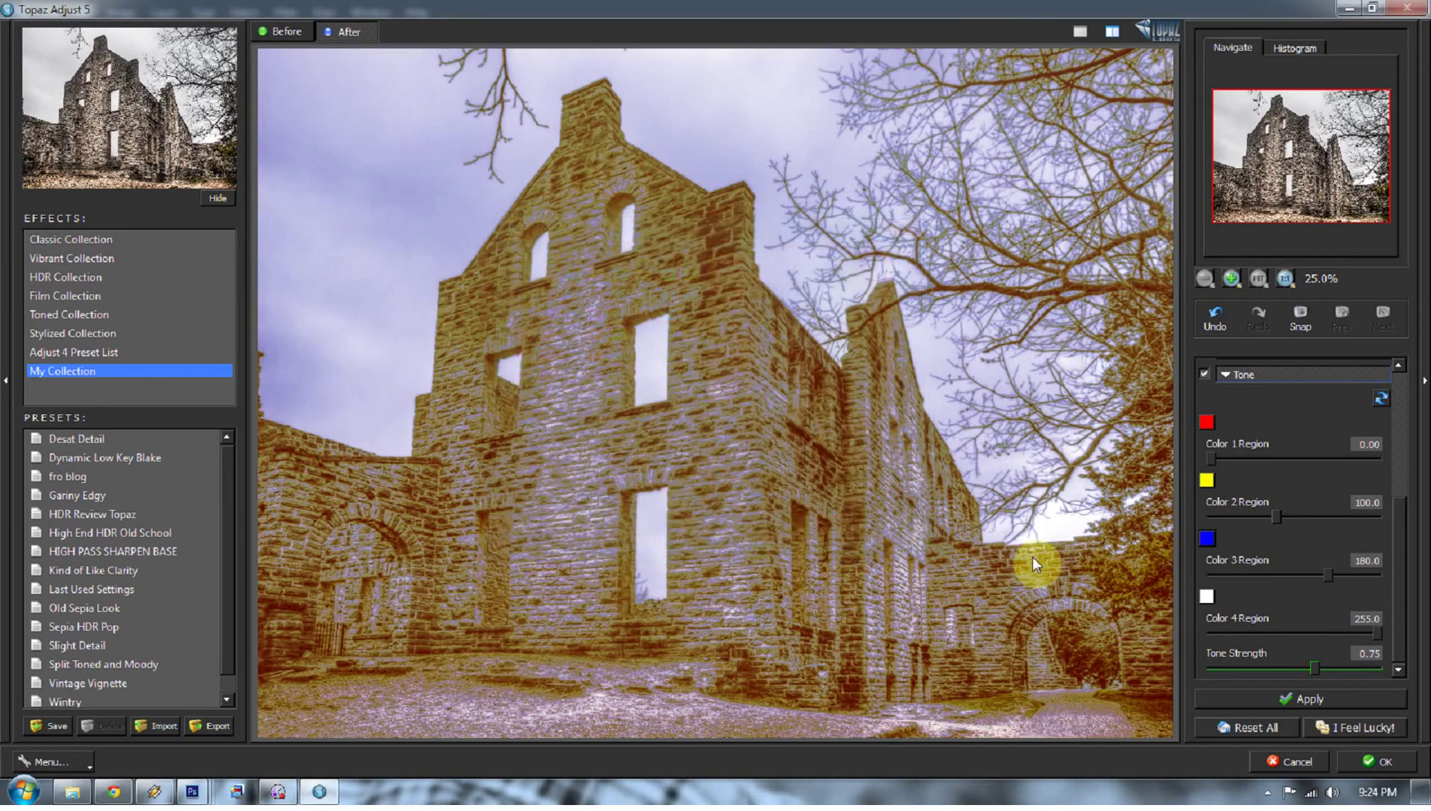
left_click(1207, 596)
left_click_drag(770, 316, 739, 226)
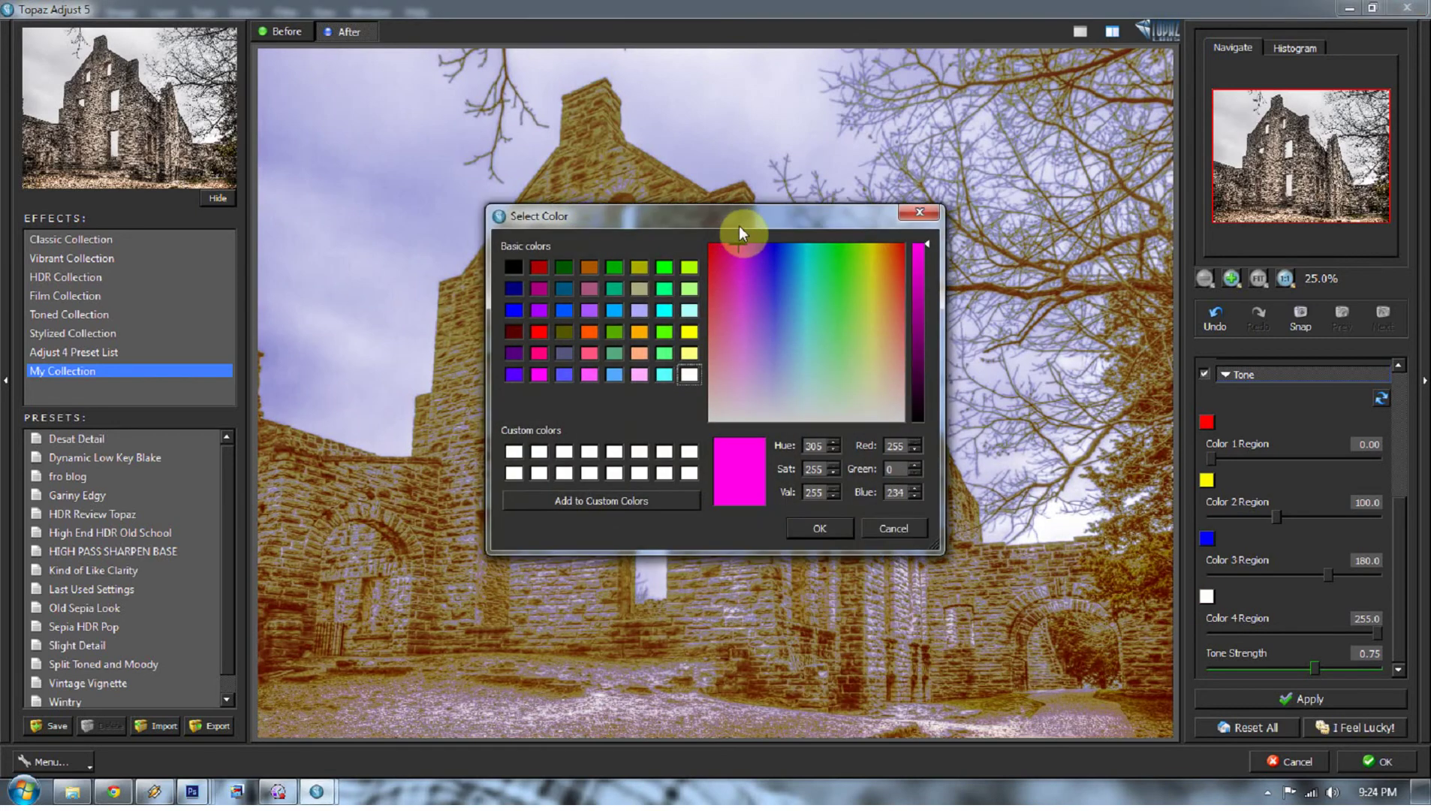
left_click(840, 532)
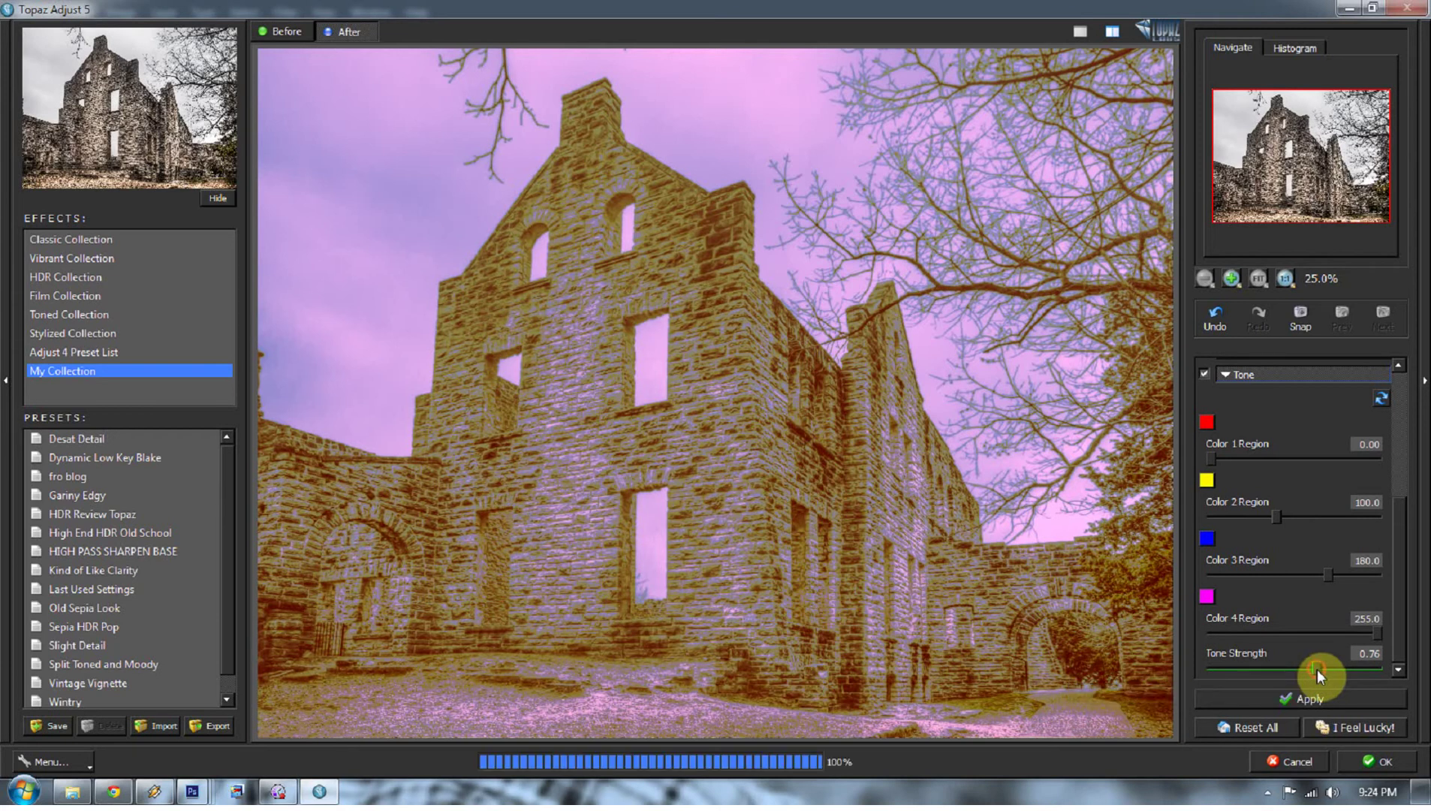
Drag Tone Strength from 0.75 down to 0.35 for a vivid orange-purple false-colour look
left_click_drag(1317, 668, 1175, 670)
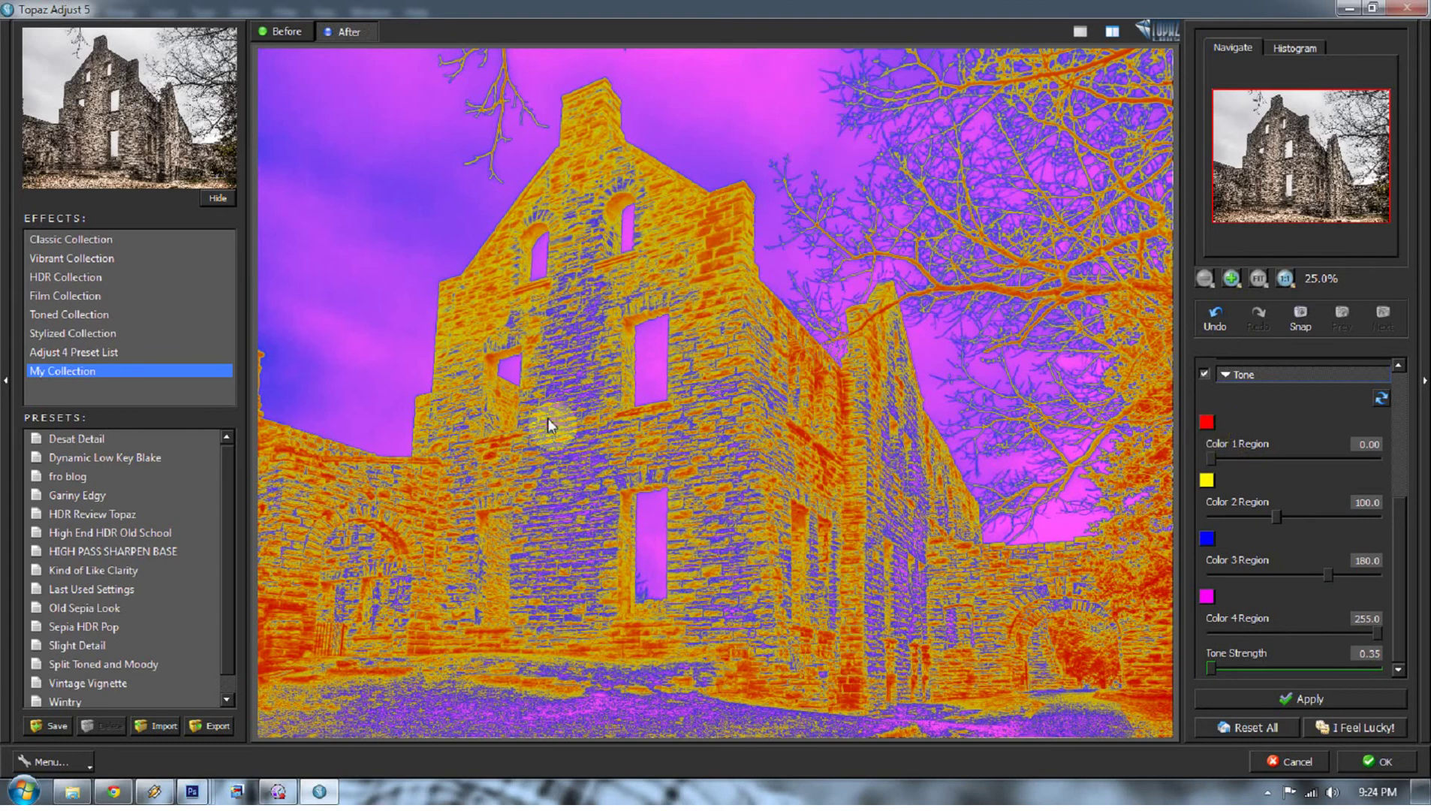
left_click(293, 30)
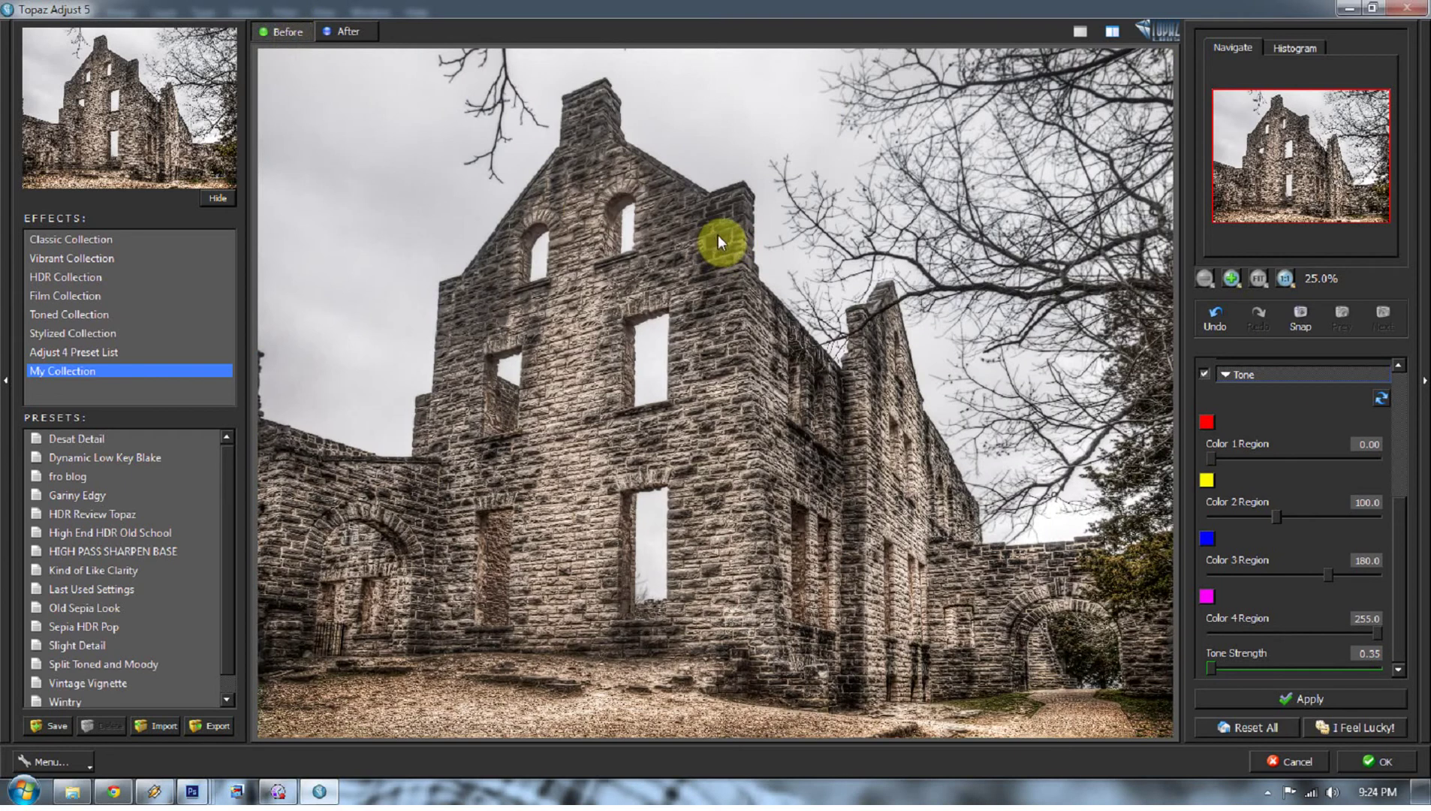
left_click(368, 31)
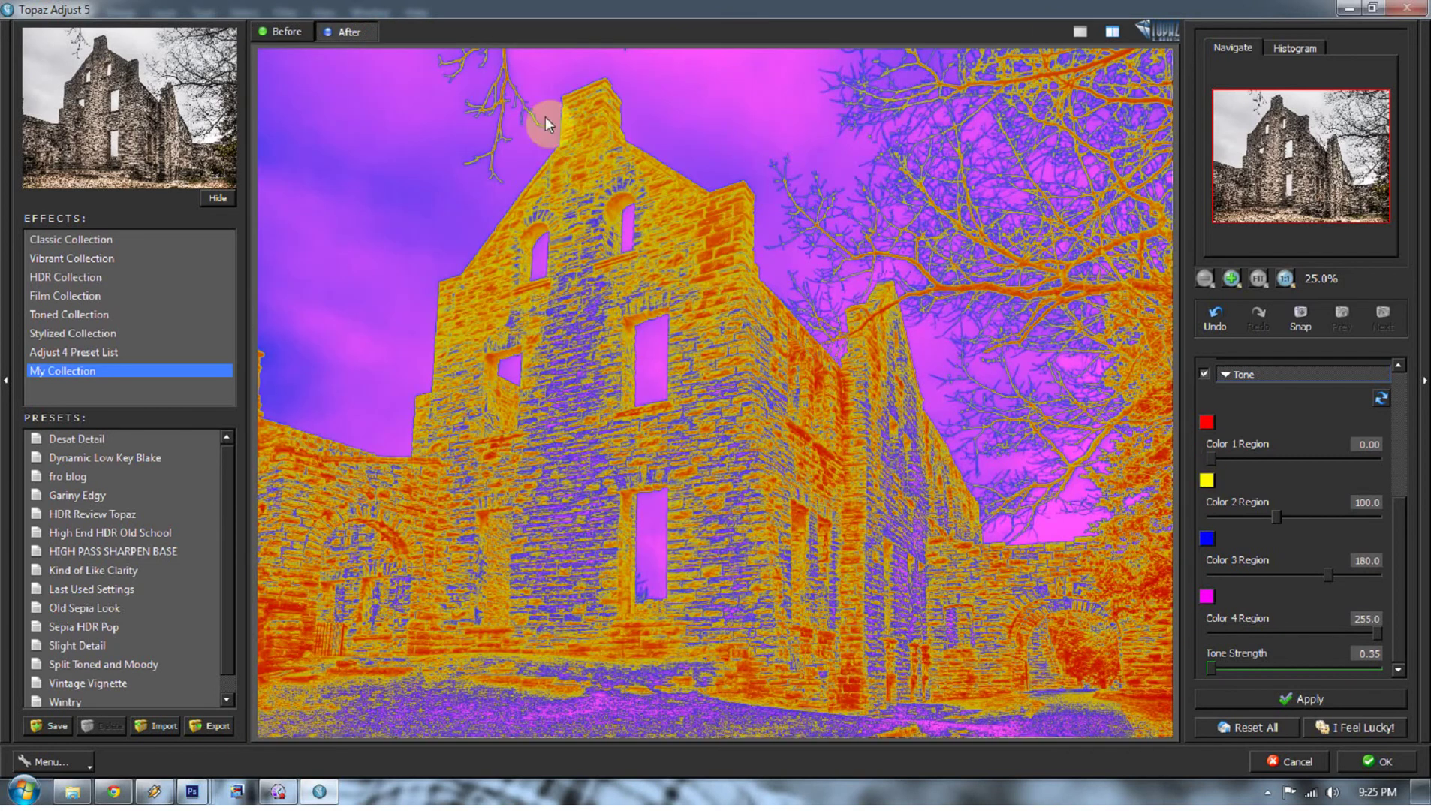
left_click(276, 34)
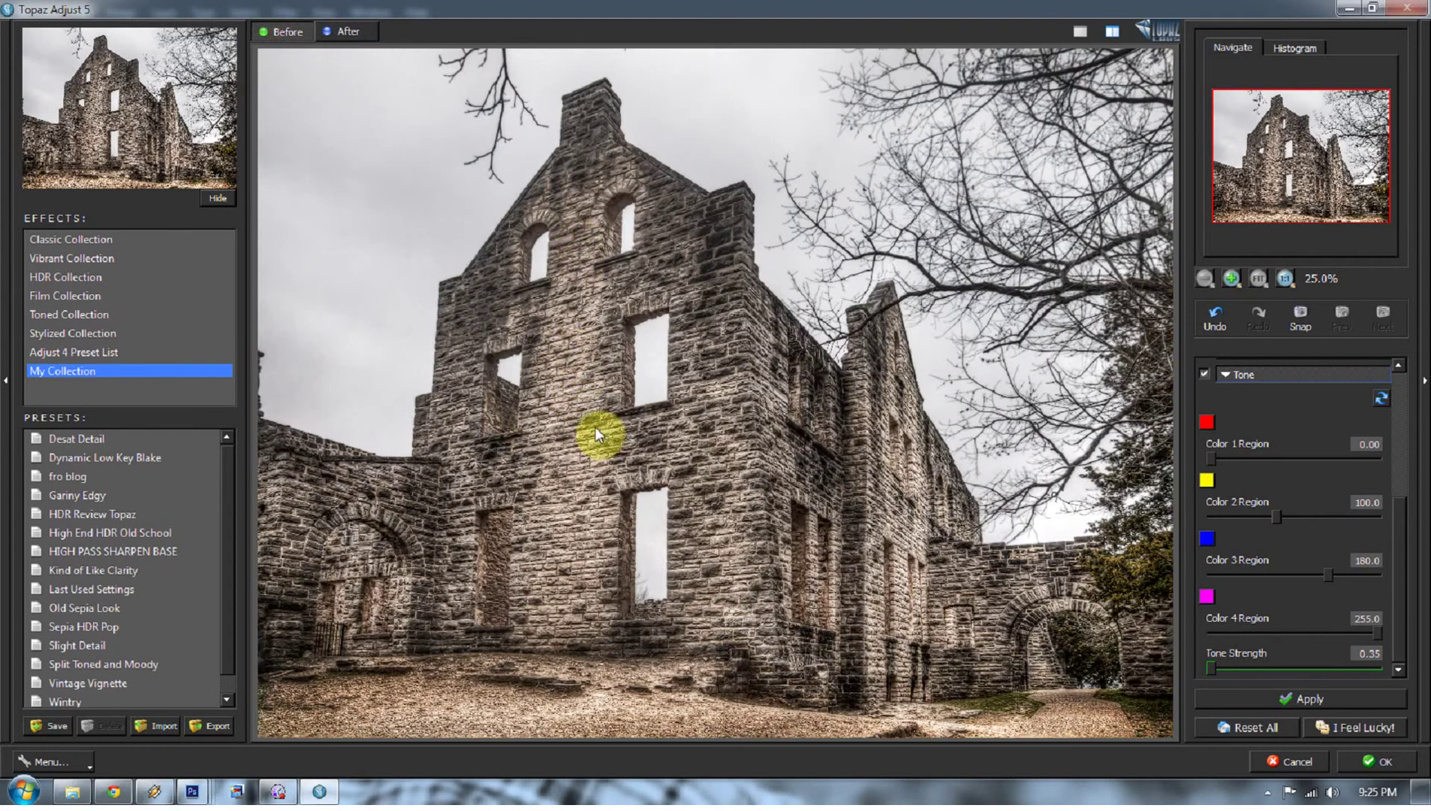
left_click(359, 33)
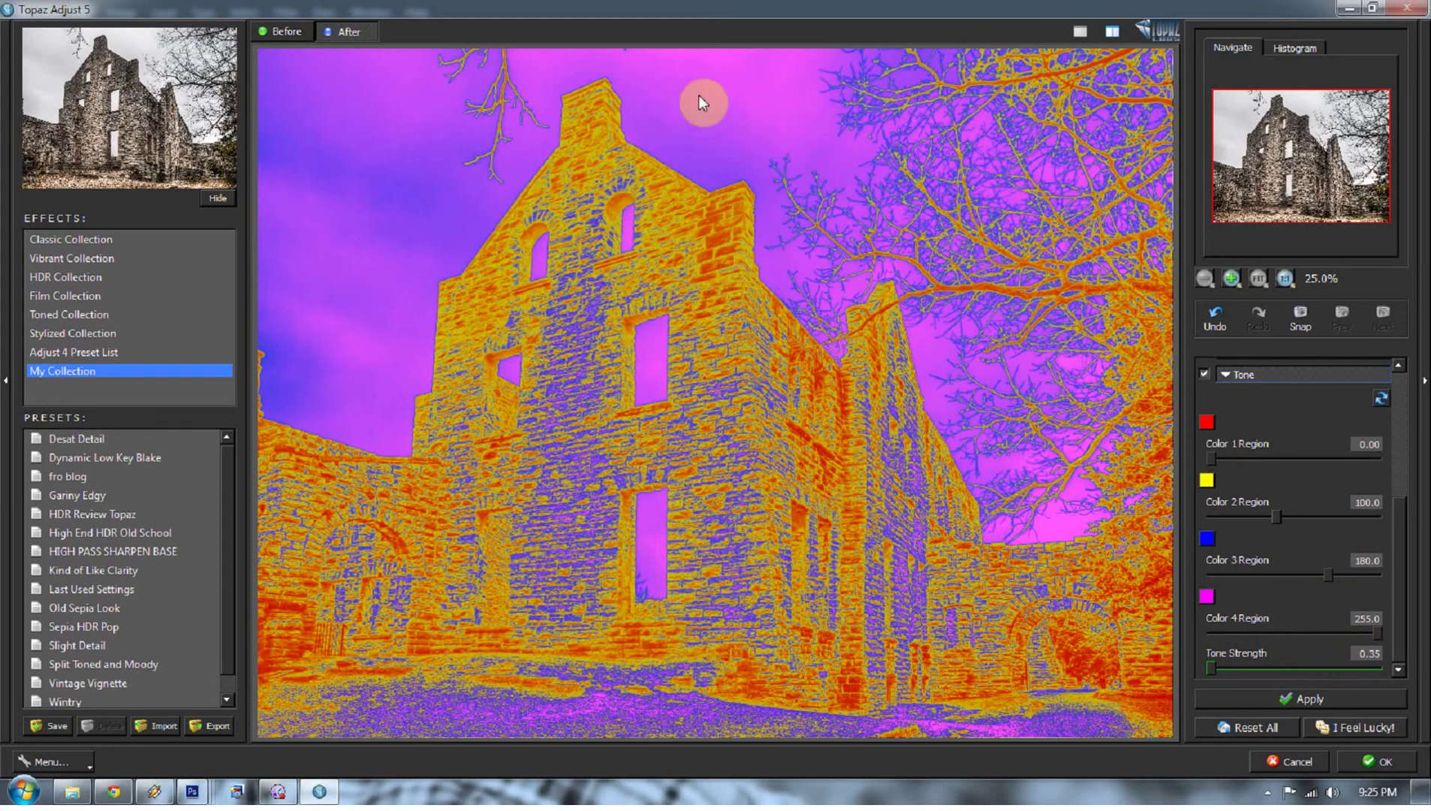
left_click(279, 31)
Return to the After preview and try different Color 1 Region values, leaving it at 0
left_click(359, 33)
left_click_drag(1208, 457, 1277, 459)
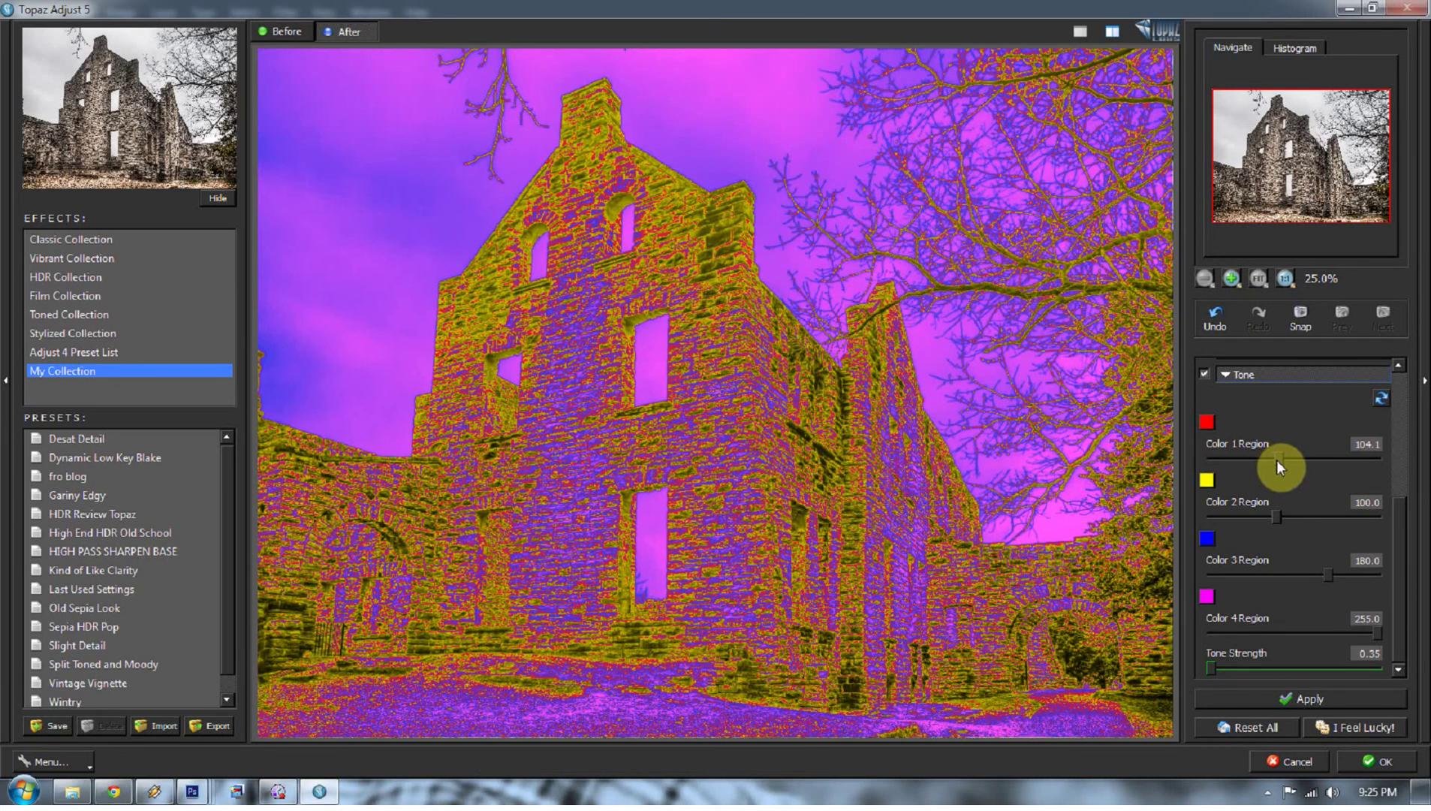
mouse_move(1277, 460)
left_mouse_down()
mouse_move(1191, 457)
mouse_move(1258, 454)
left_mouse_up()
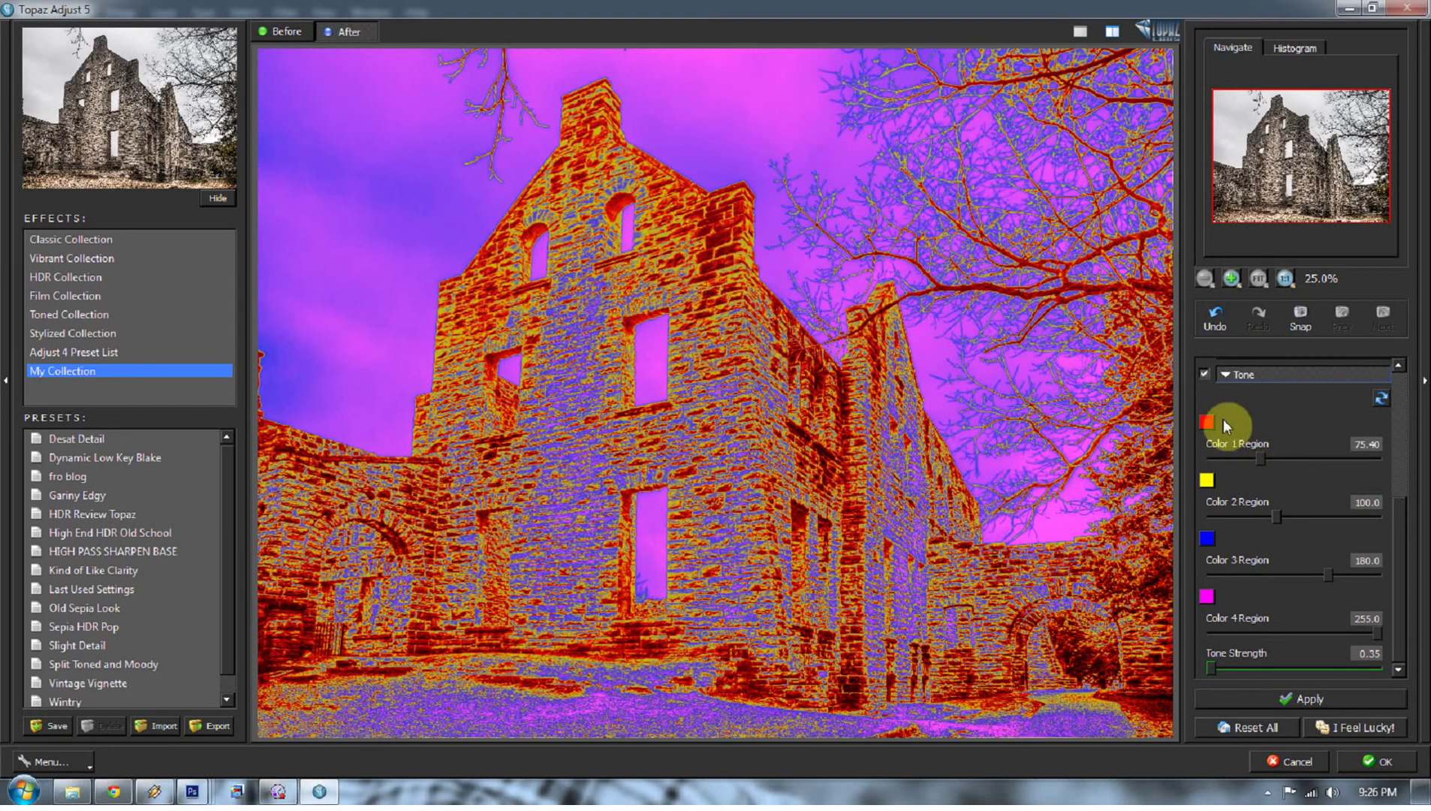
left_click_drag(1262, 460, 1233, 457)
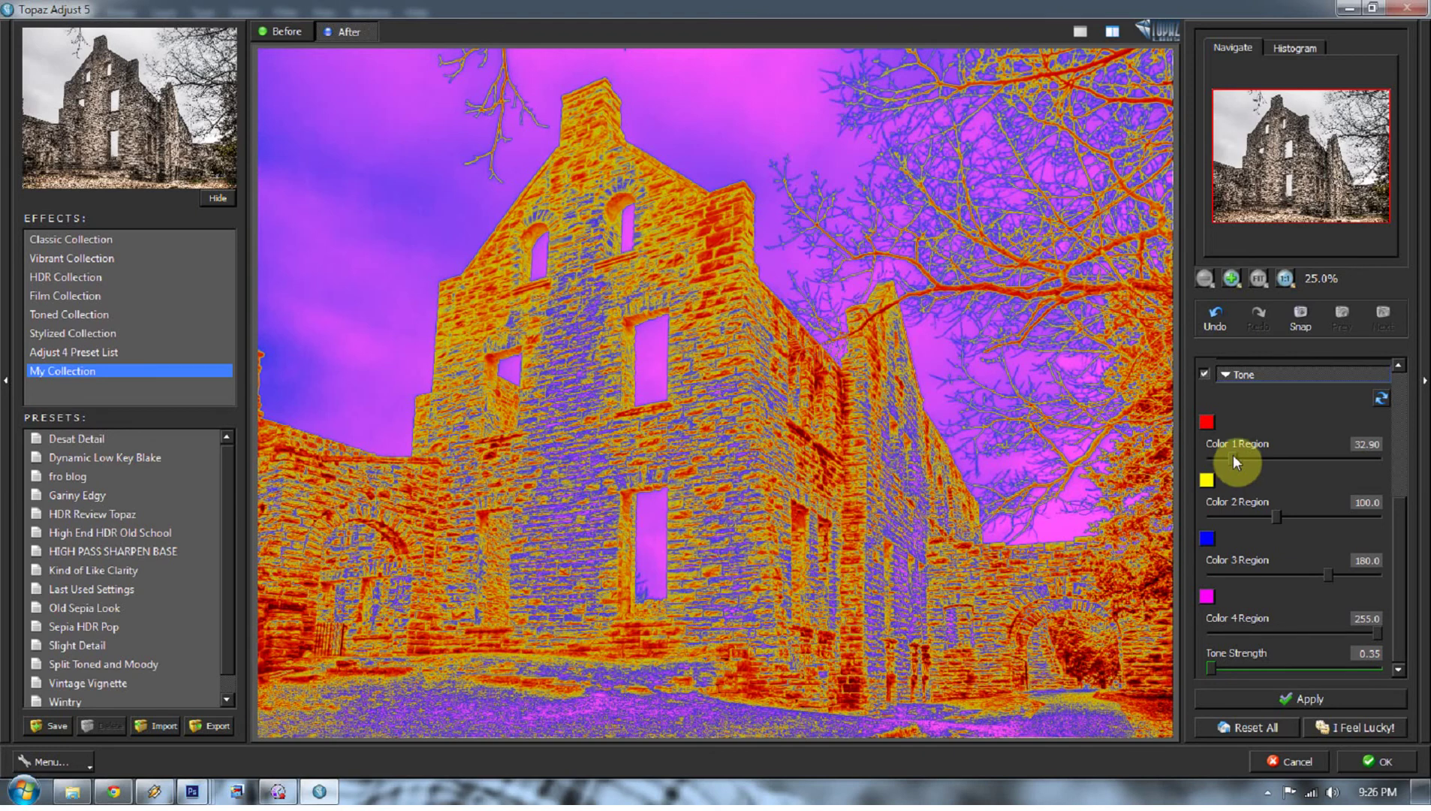
left_click_drag(1234, 461, 1210, 459)
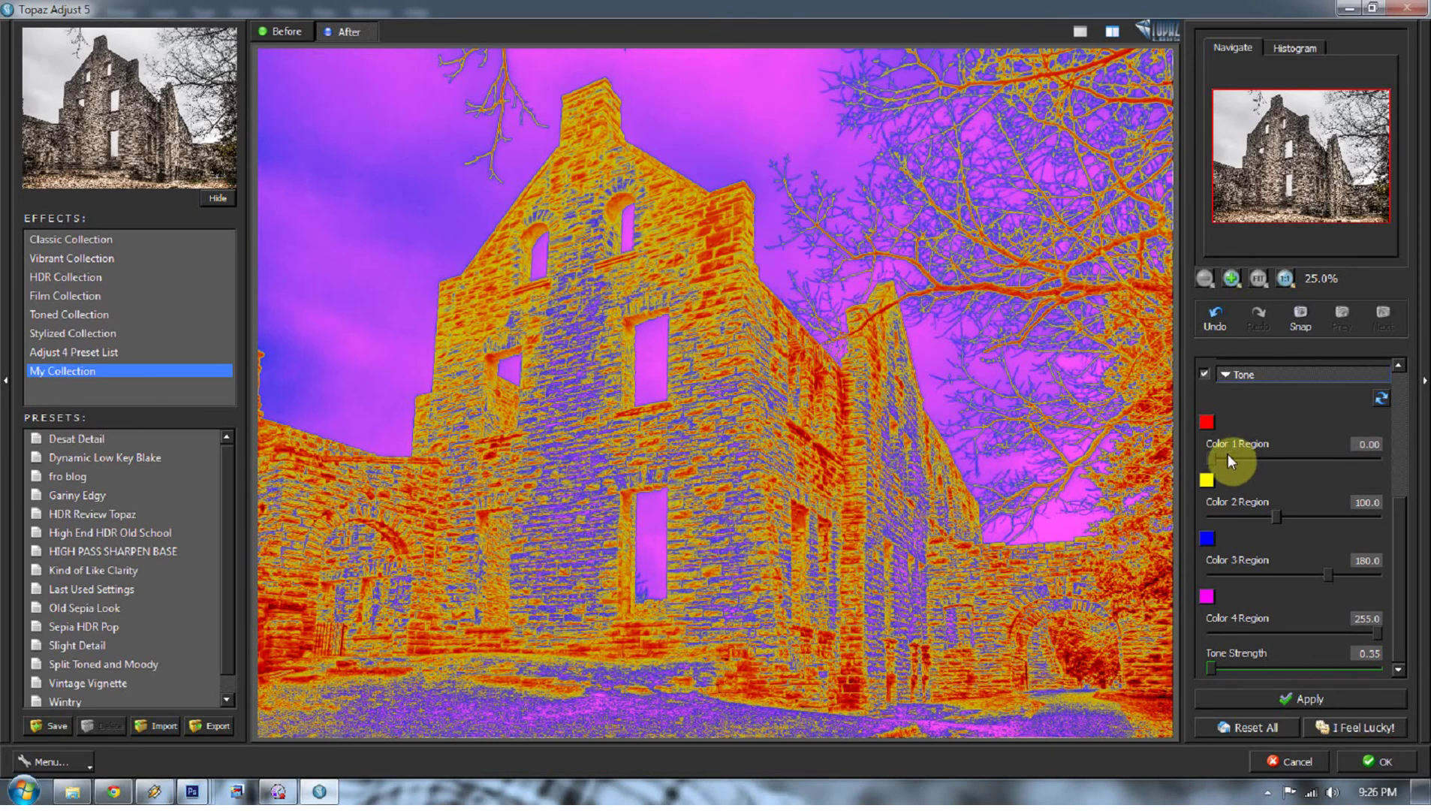
Set Color 3 Region to 197.4 and Color 2 Region to 101.4
mouse_move(1327, 579)
left_mouse_down()
mouse_move(1354, 567)
mouse_move(1369, 583)
mouse_move(1339, 582)
left_mouse_up()
left_click_drag(1275, 518, 1351, 520)
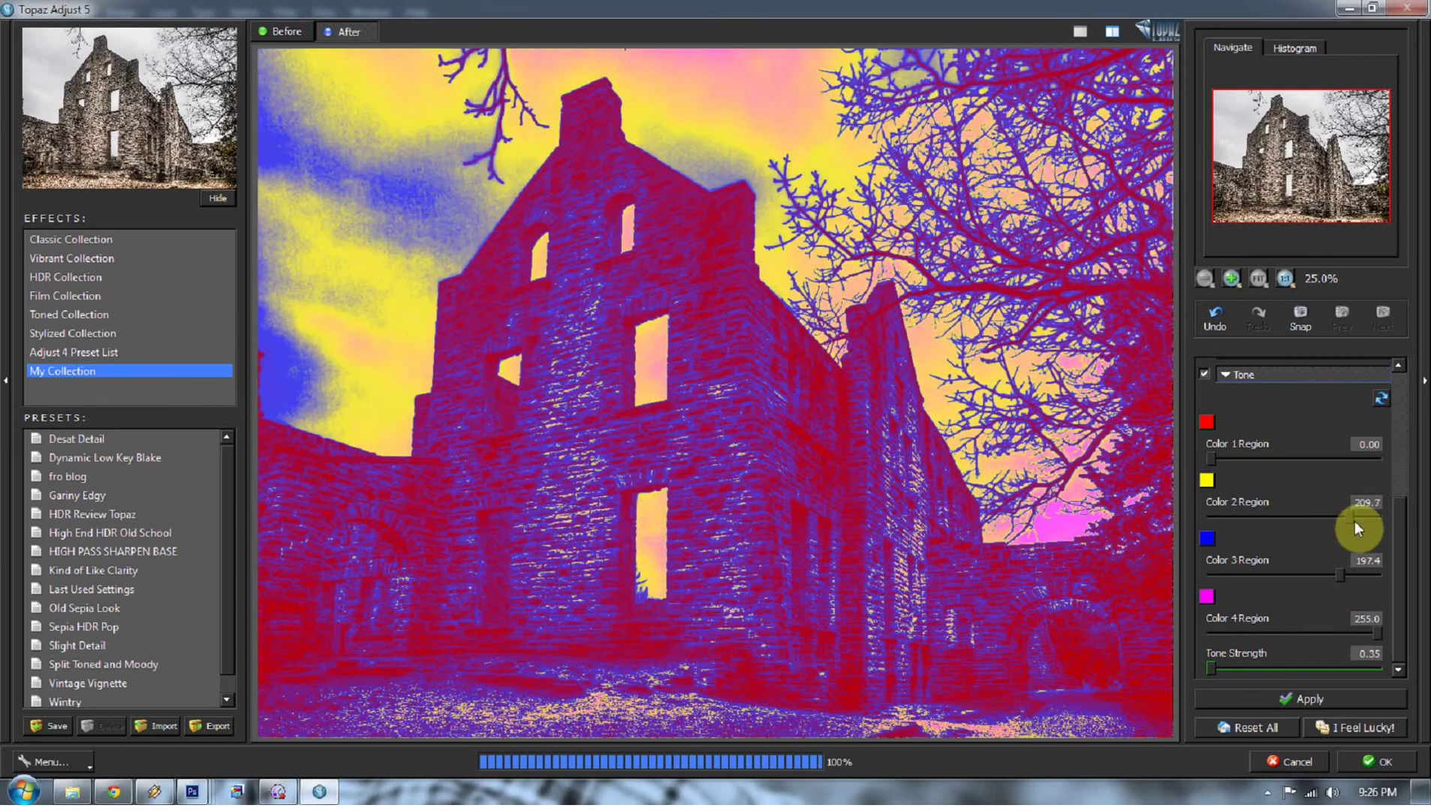
left_click_drag(1356, 521, 1277, 519)
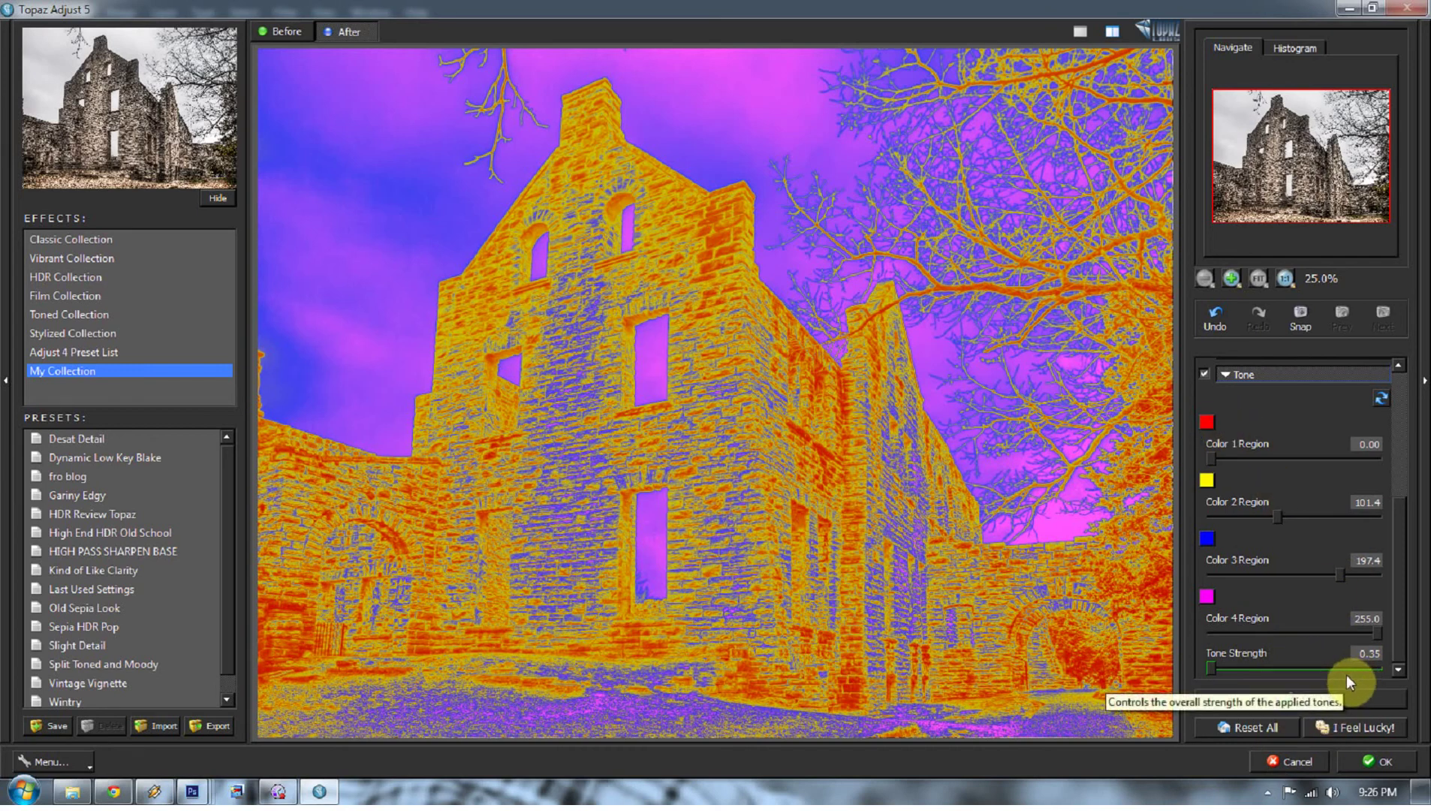
Jump Tone Strength to about 0.89, then ease it back to 0.85
left_click(1348, 667)
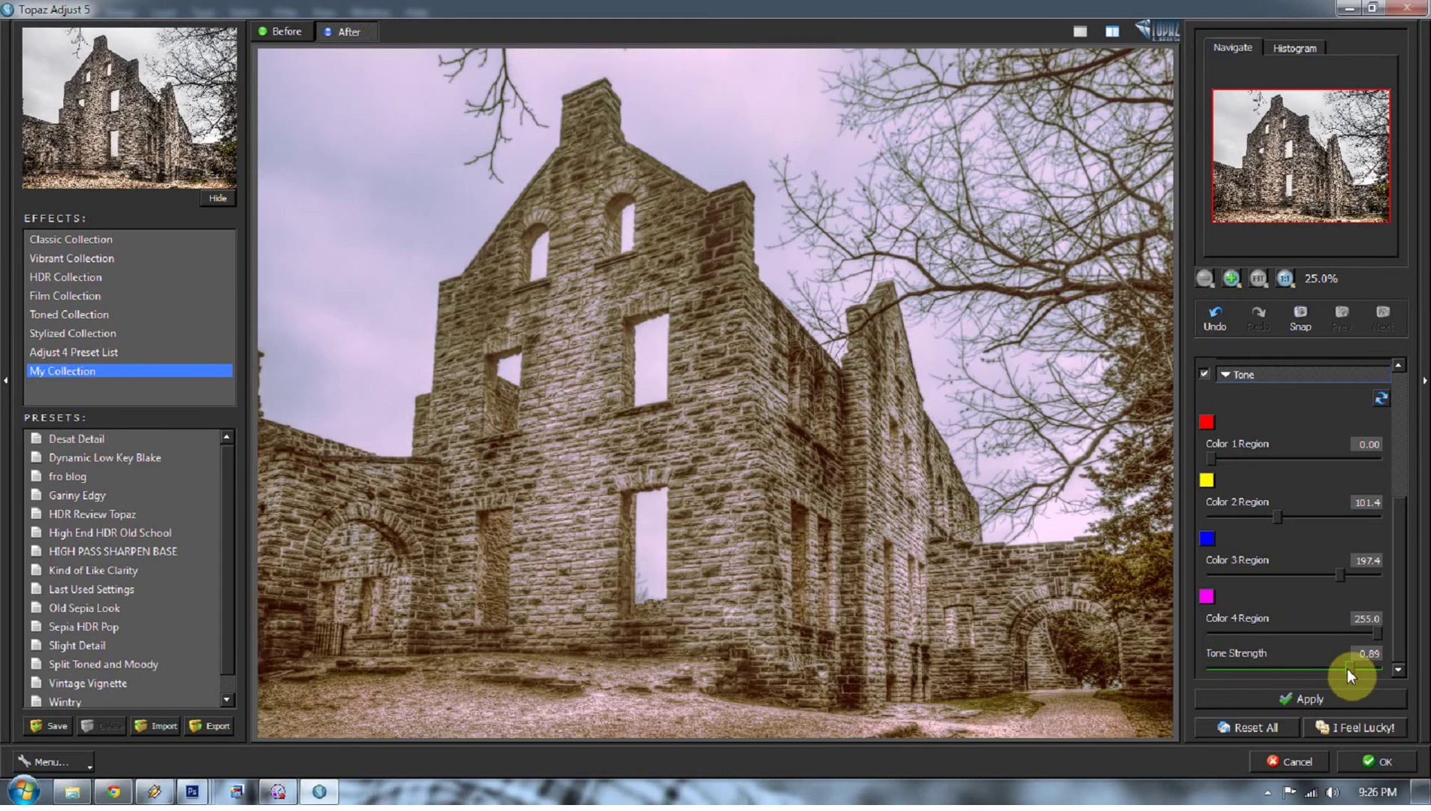
left_click_drag(1347, 668, 1341, 669)
left_click(1209, 422)
Make Tone Colors 1 and 2 magenta
left_click_drag(863, 346, 742, 227)
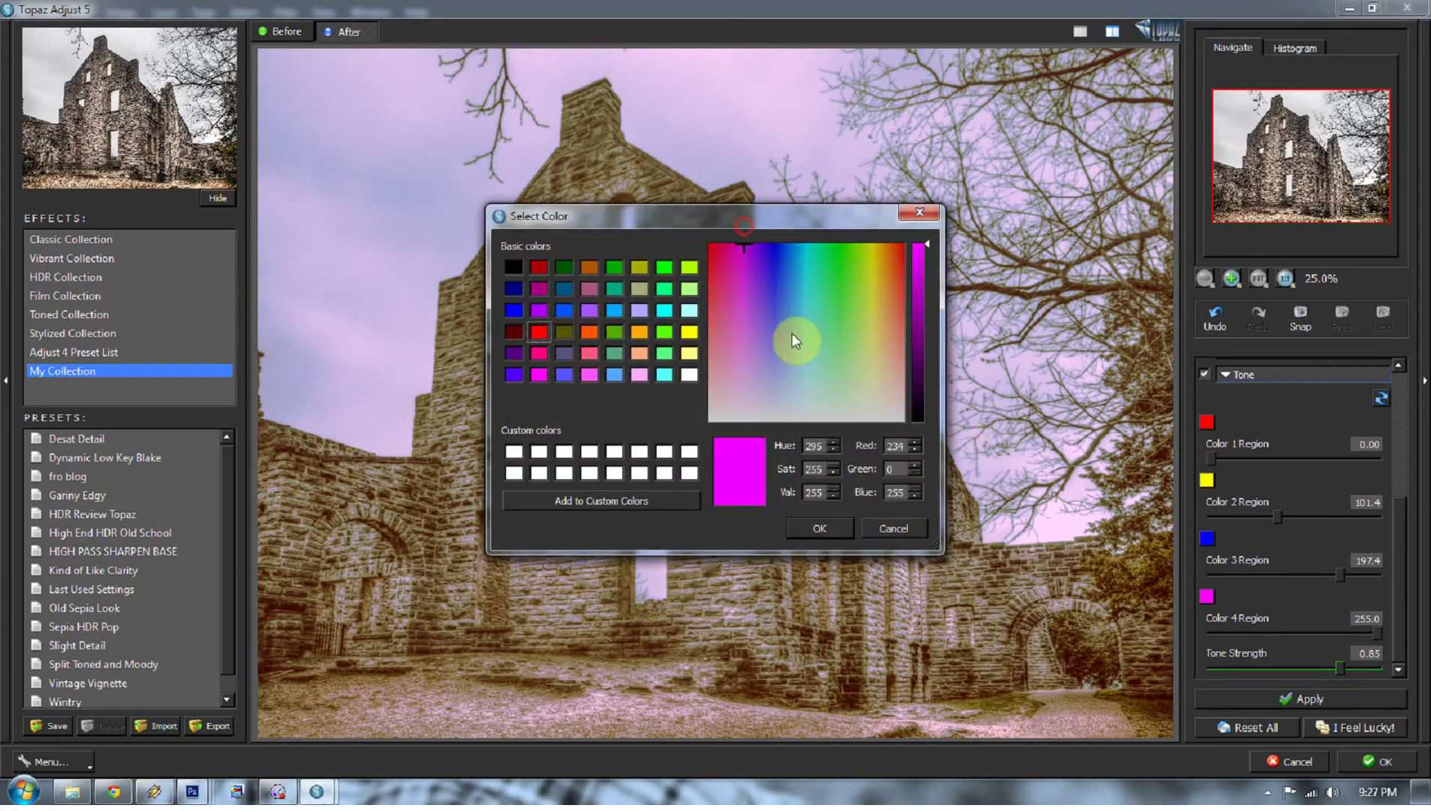
left_click(819, 528)
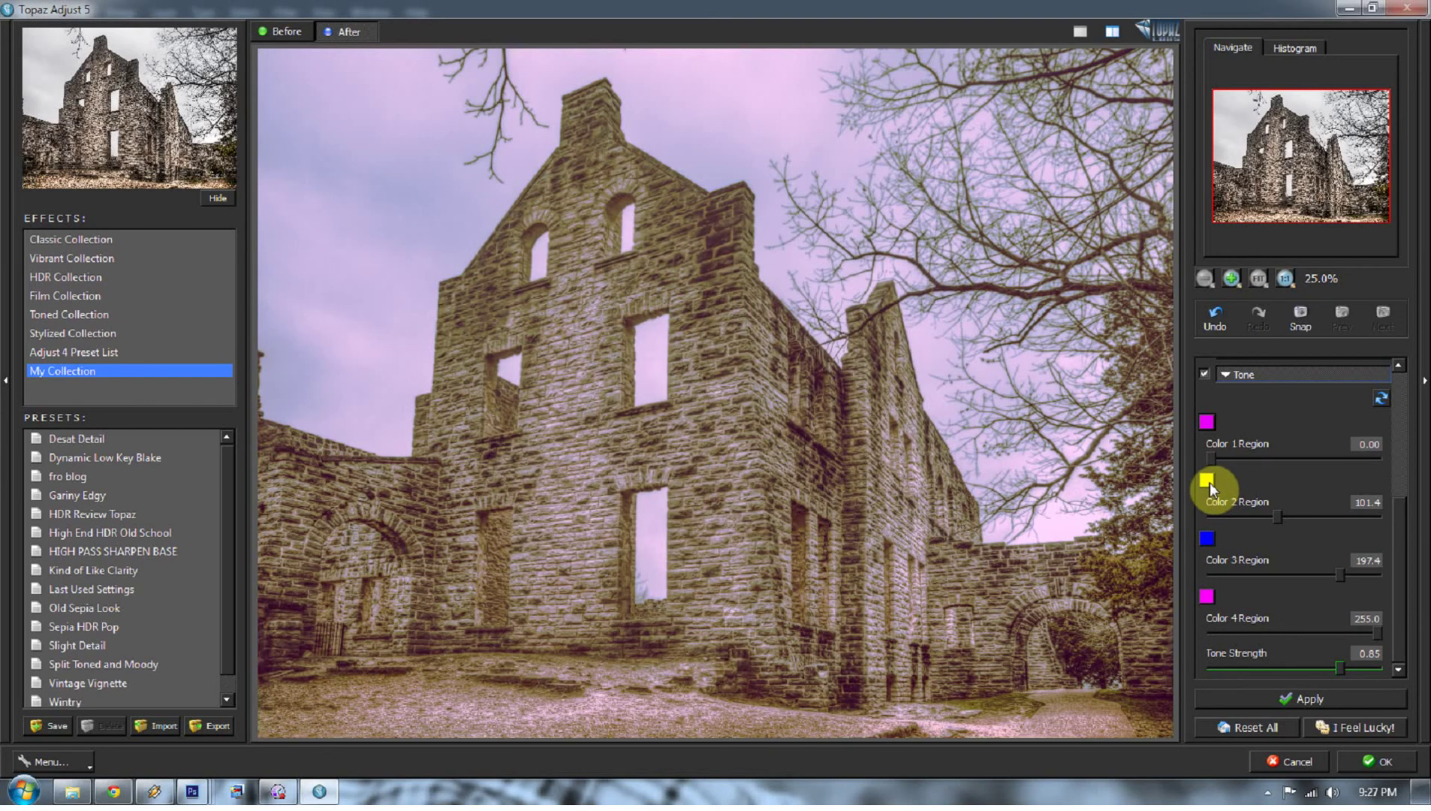
left_click(1207, 480)
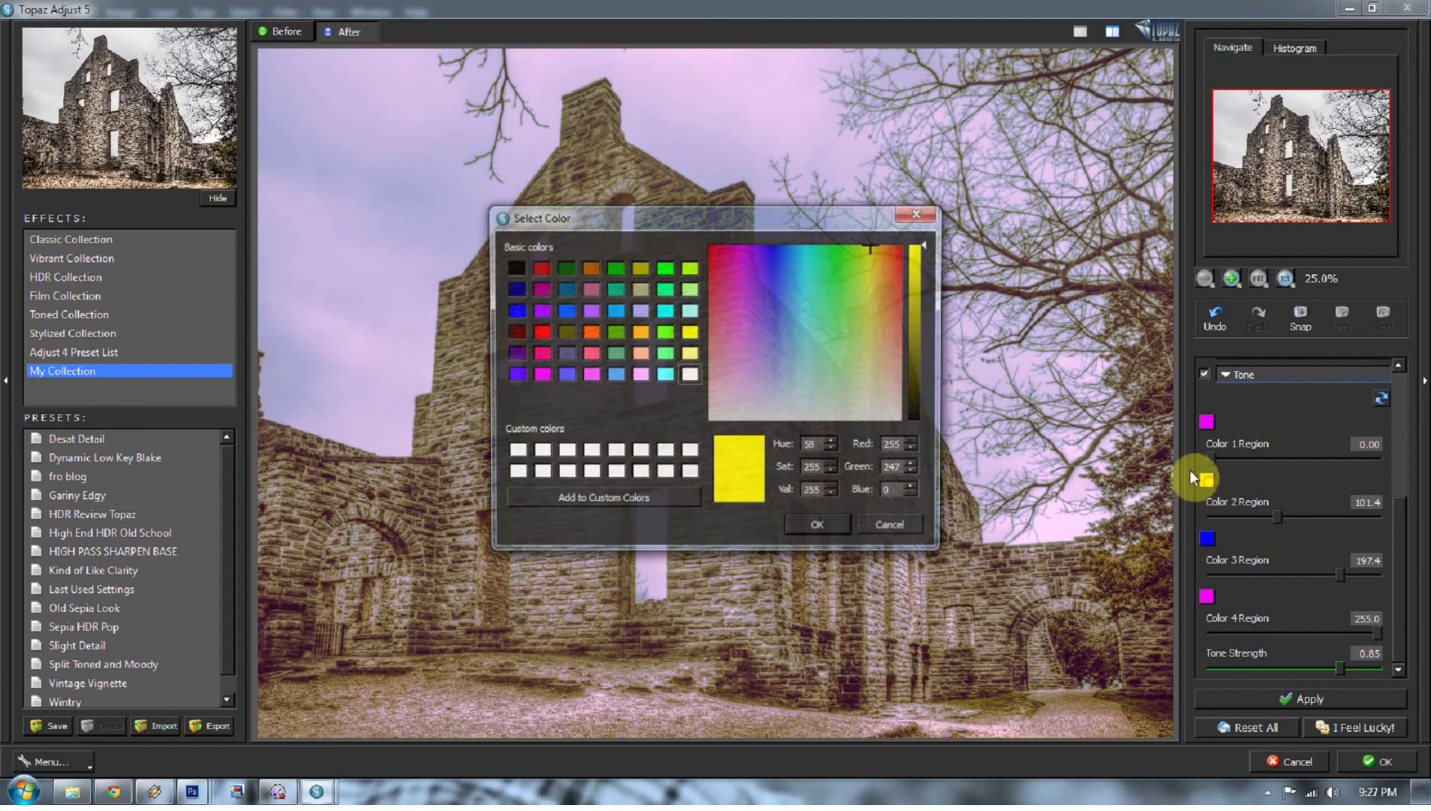
left_click_drag(766, 272, 738, 222)
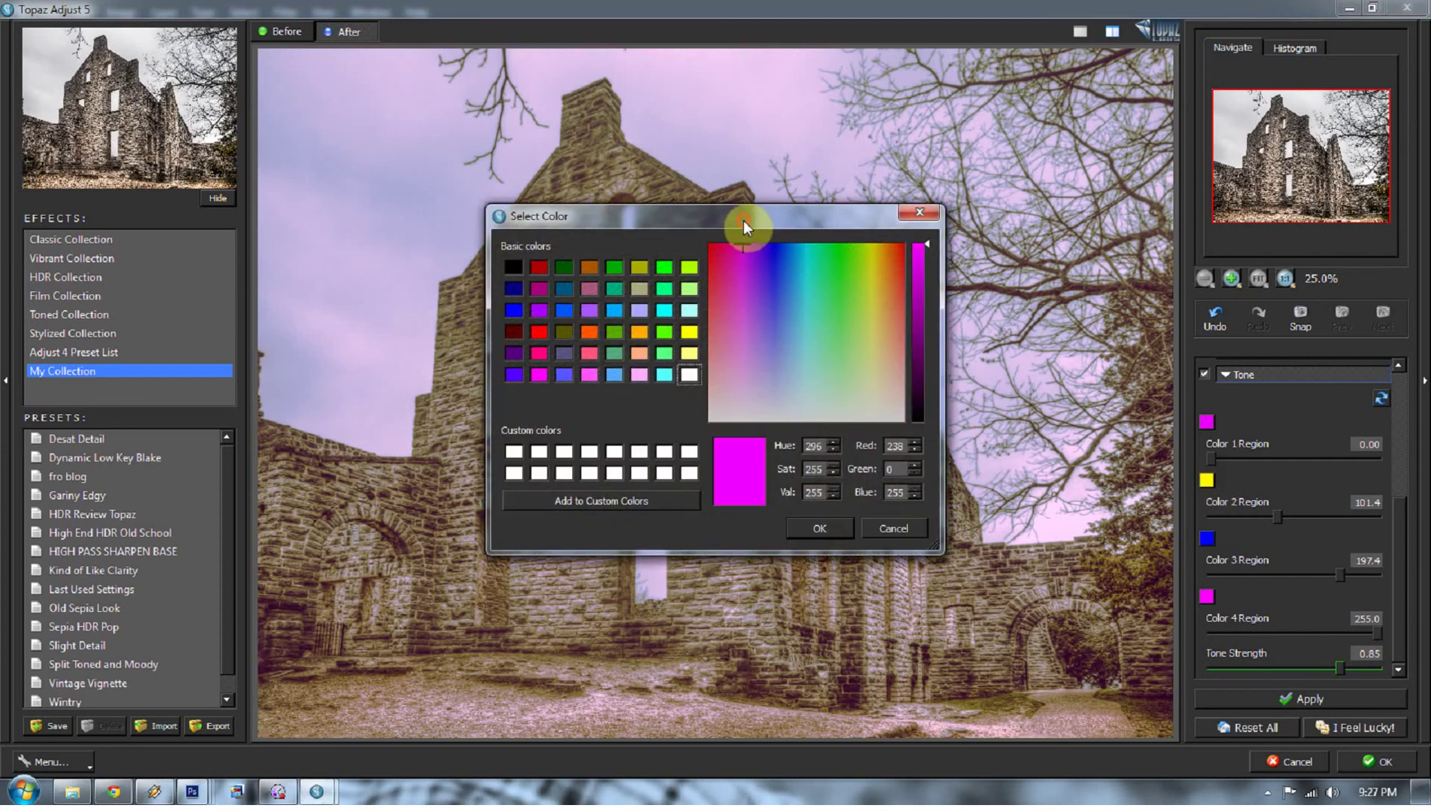
left_click(819, 526)
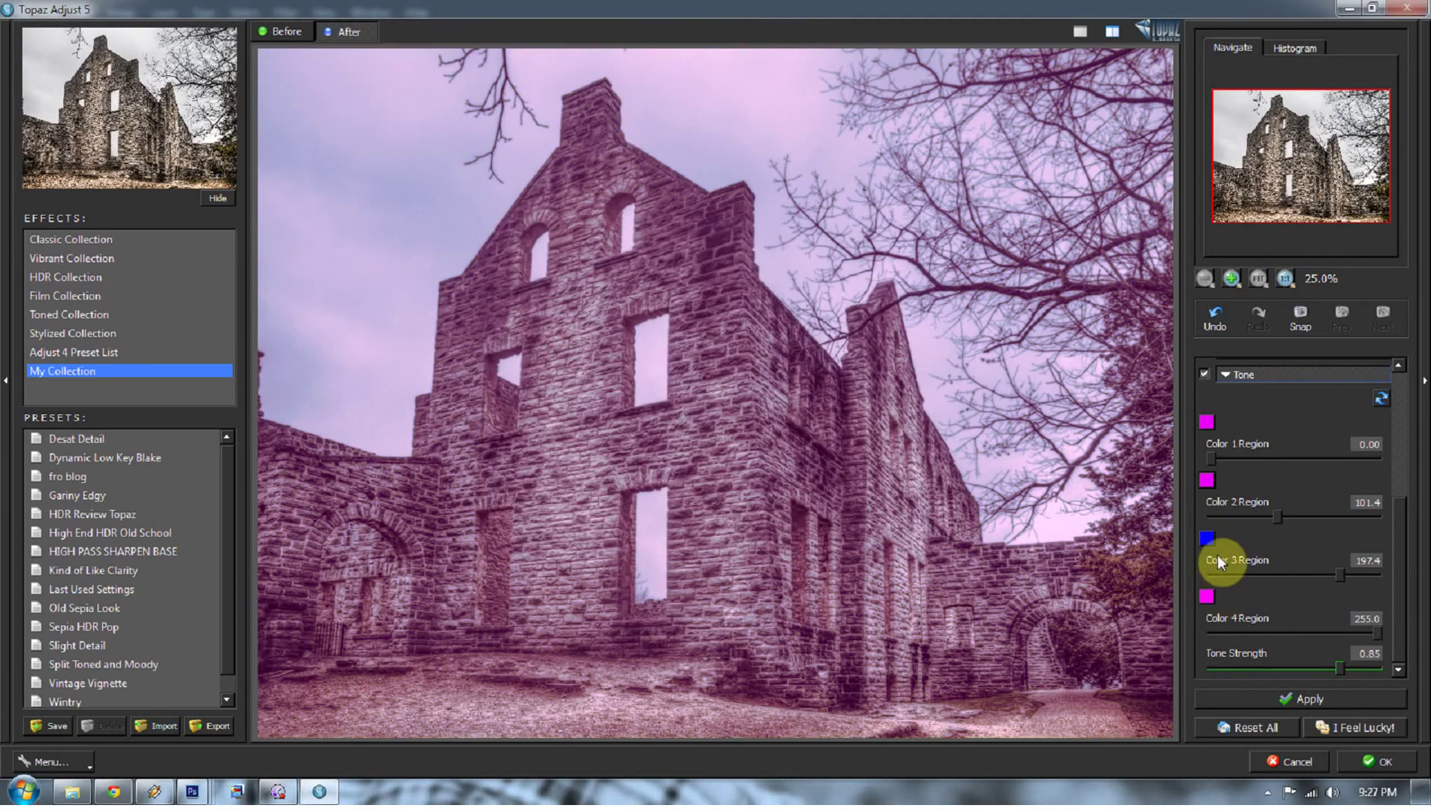
Make Tone Colors 3 and 4 yellow
left_click(1207, 537)
left_click_drag(890, 244, 872, 236)
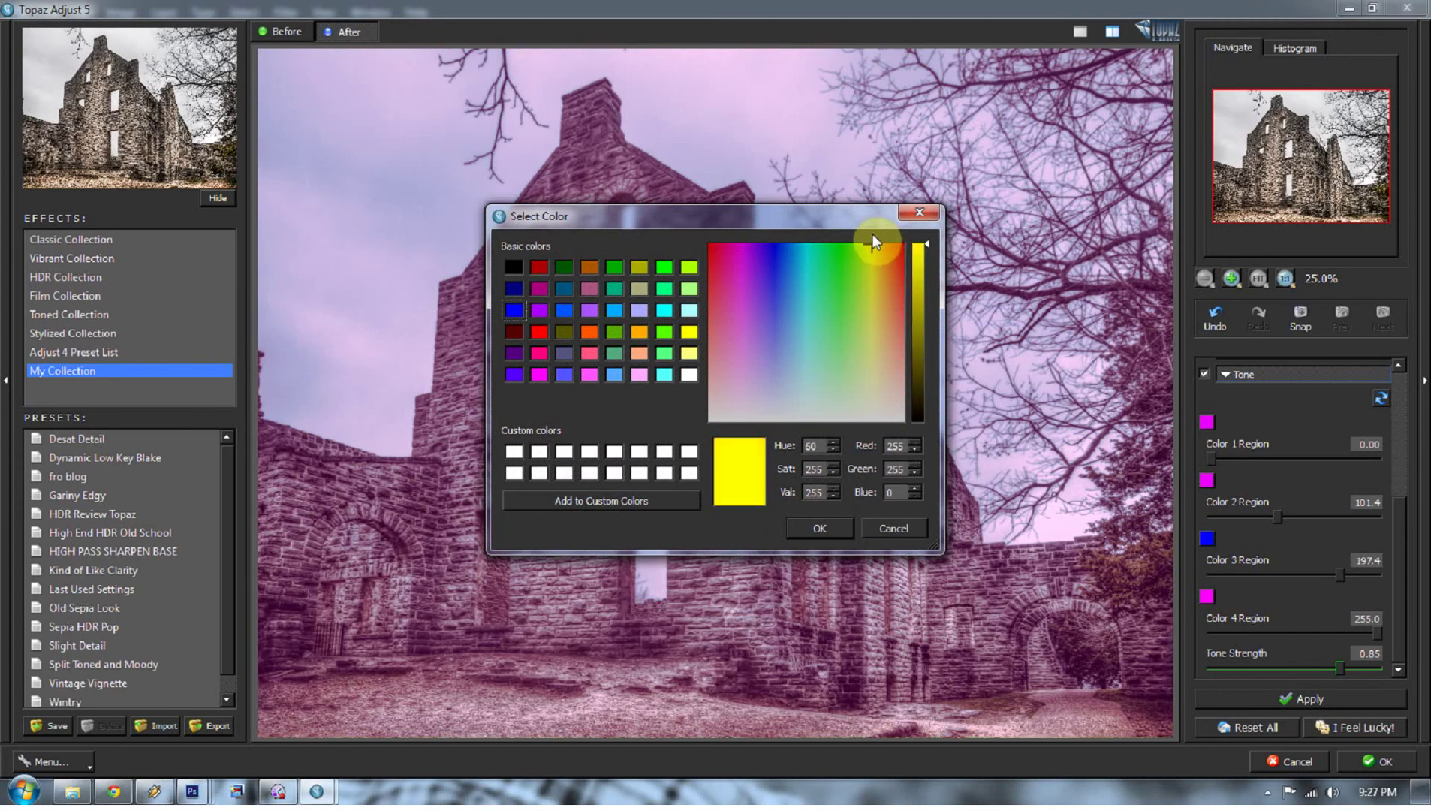
left_click(822, 528)
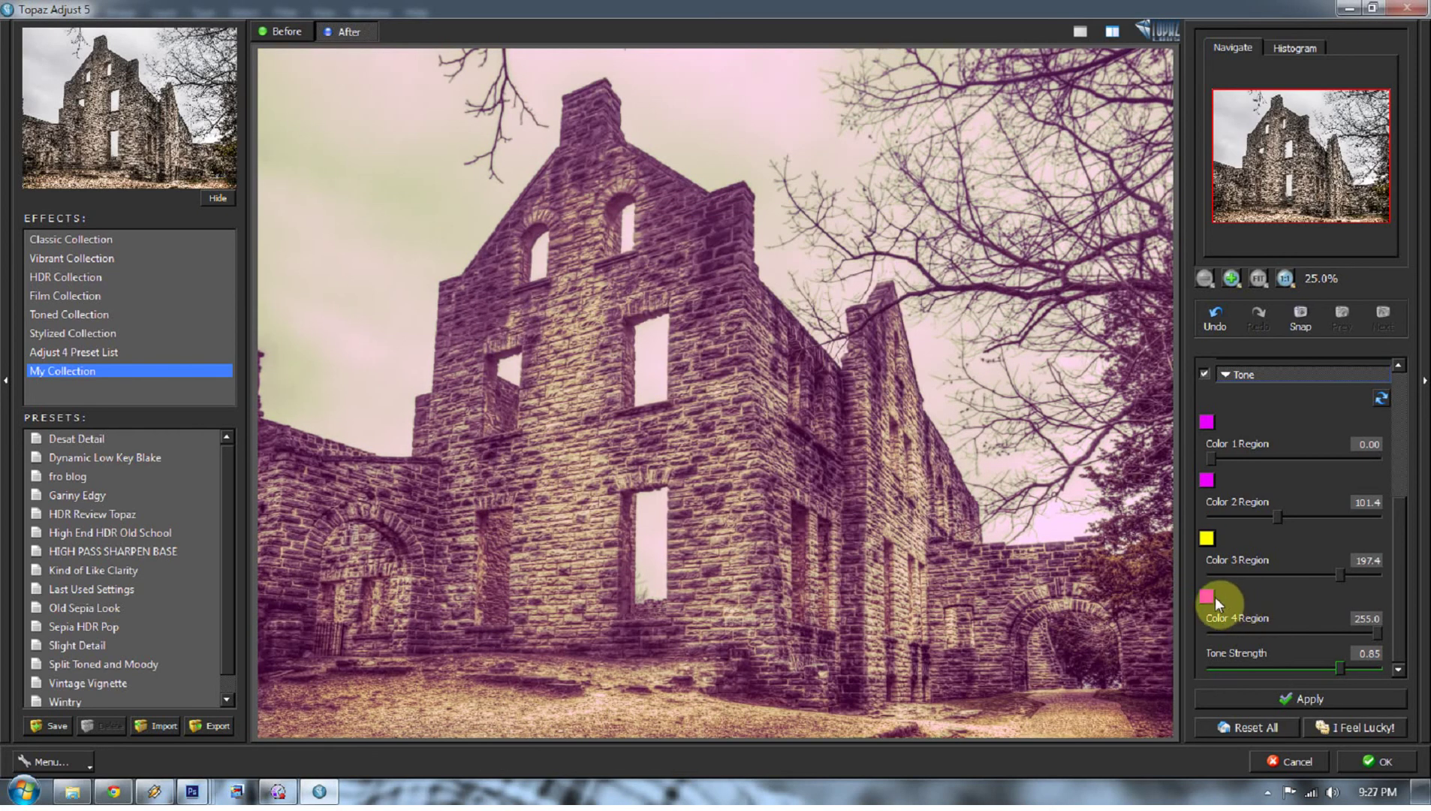
left_click(1206, 596)
left_click_drag(856, 235, 872, 227)
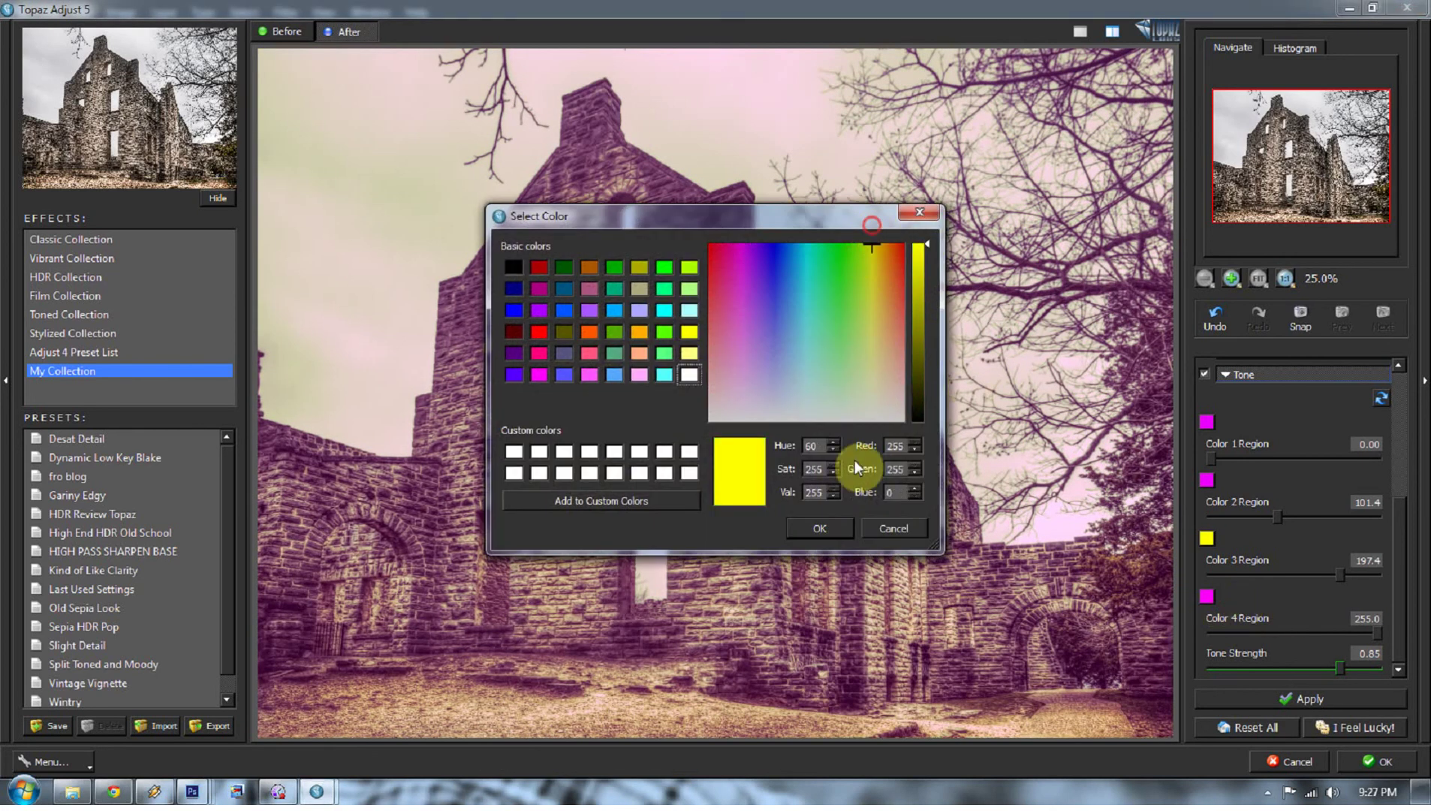
left_click(835, 526)
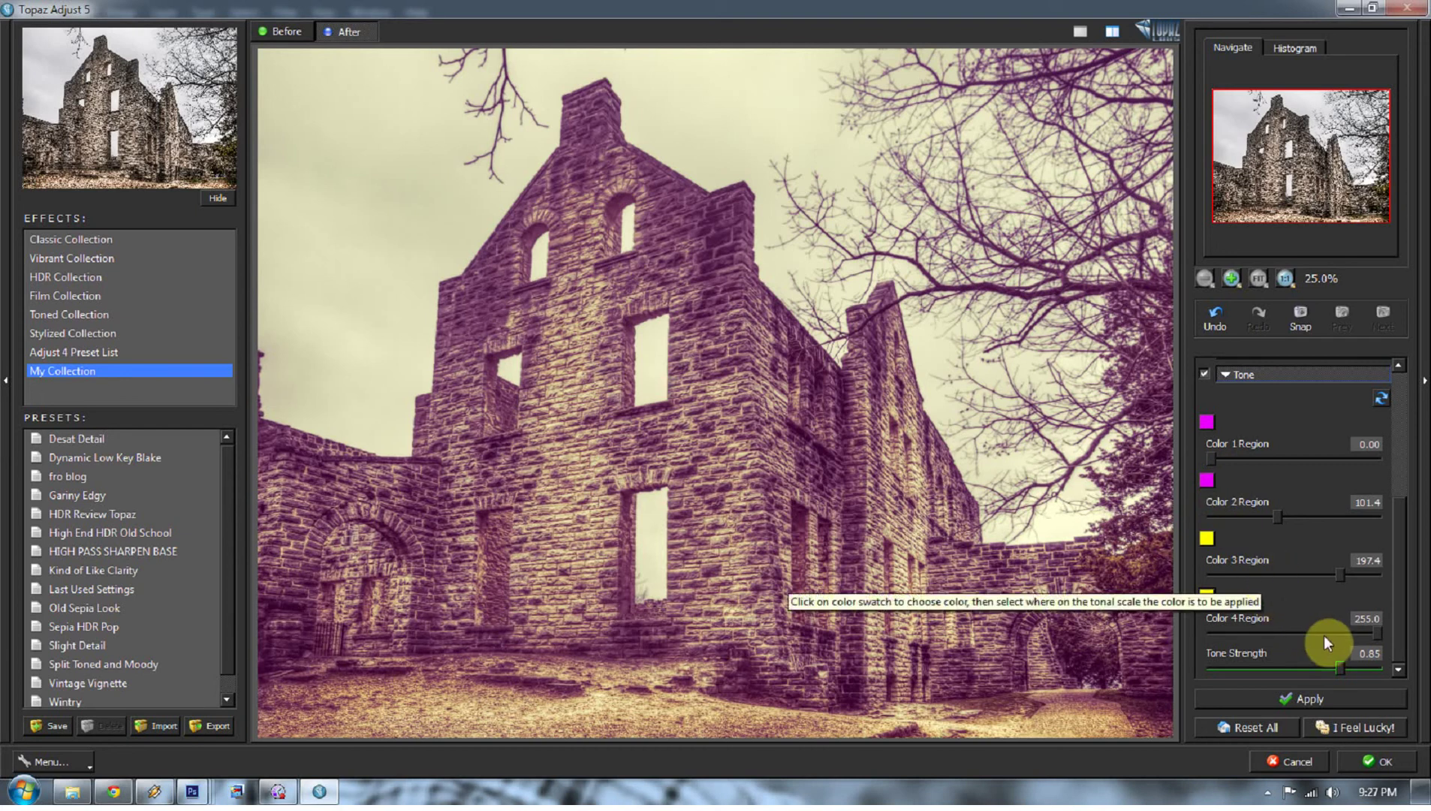
Try a stronger Tone Strength, then settle it at 0.86
left_click_drag(1341, 667, 1375, 668)
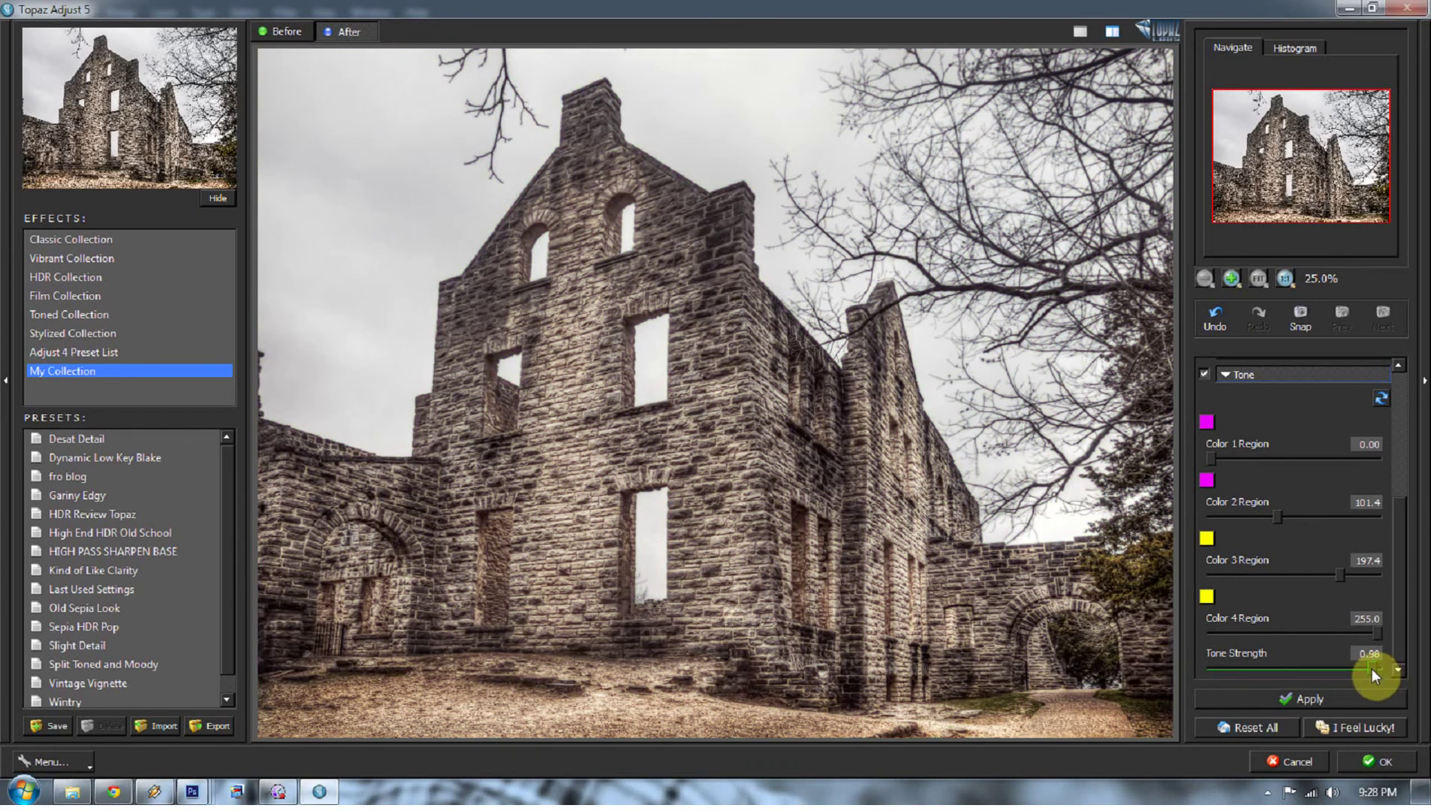
left_click_drag(1371, 668, 1343, 665)
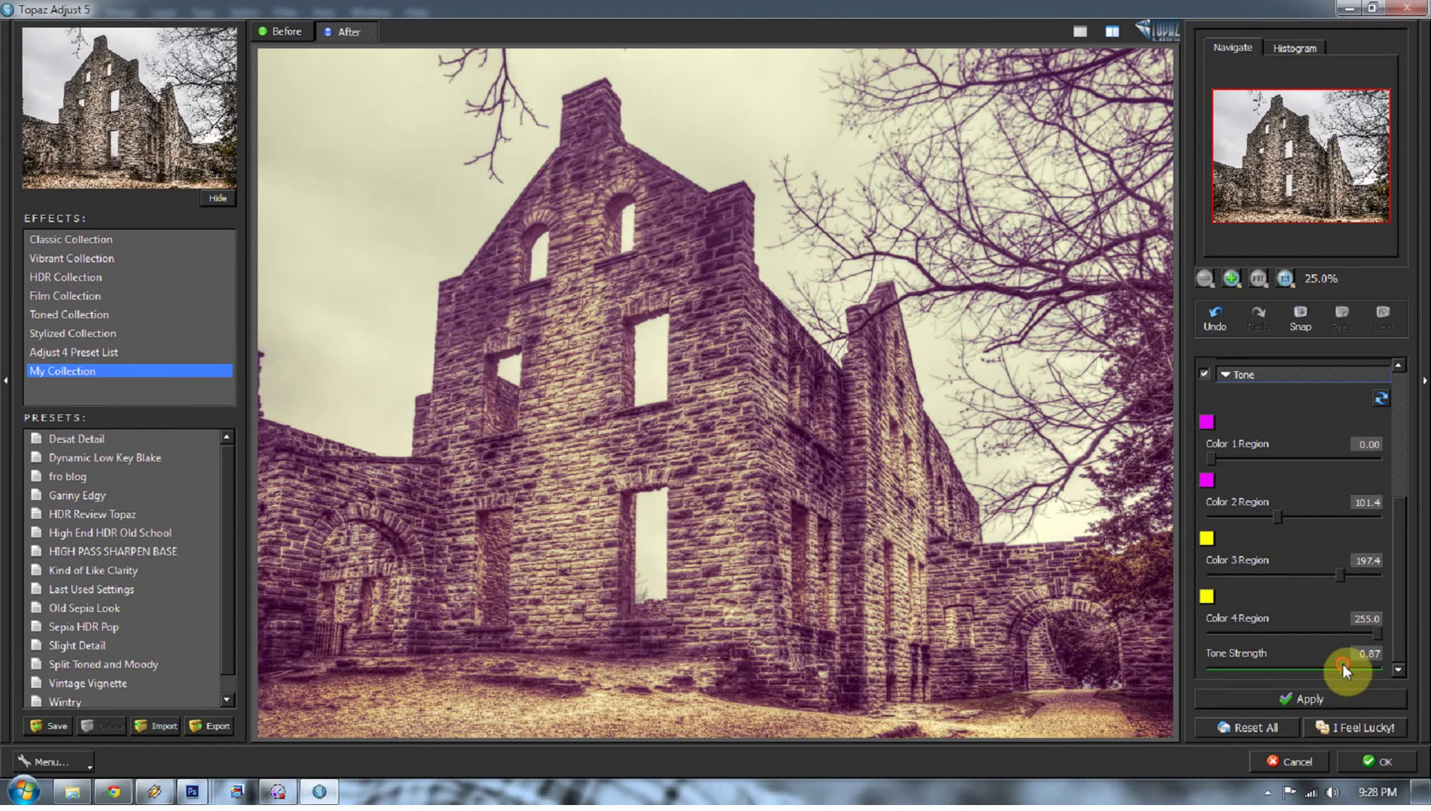
Set Tone Colors 1 and 2 to blue
left_click(1205, 422)
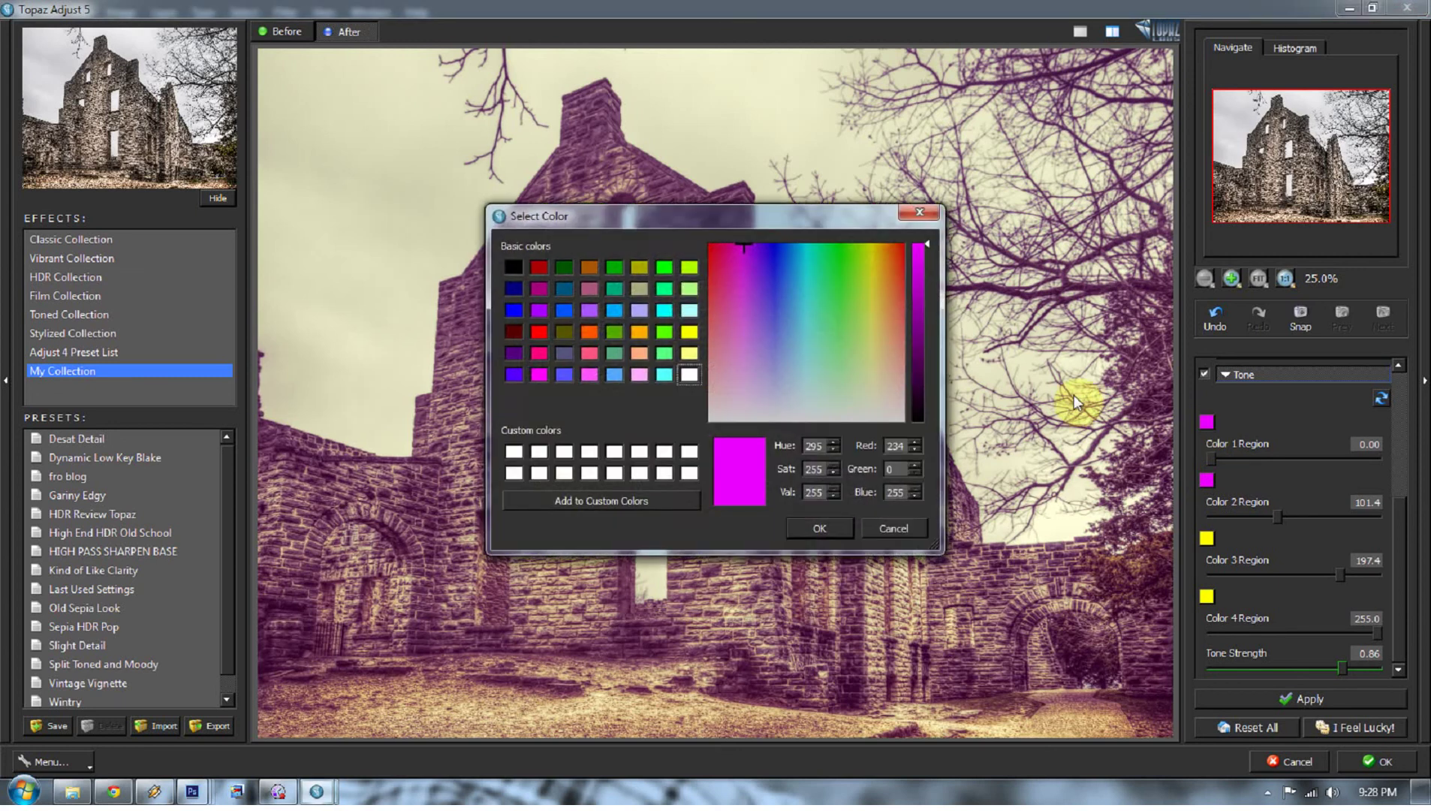
mouse_move(764, 250)
left_mouse_down()
mouse_move(800, 255)
mouse_move(776, 234)
left_mouse_up()
left_click(820, 527)
left_click(1207, 479)
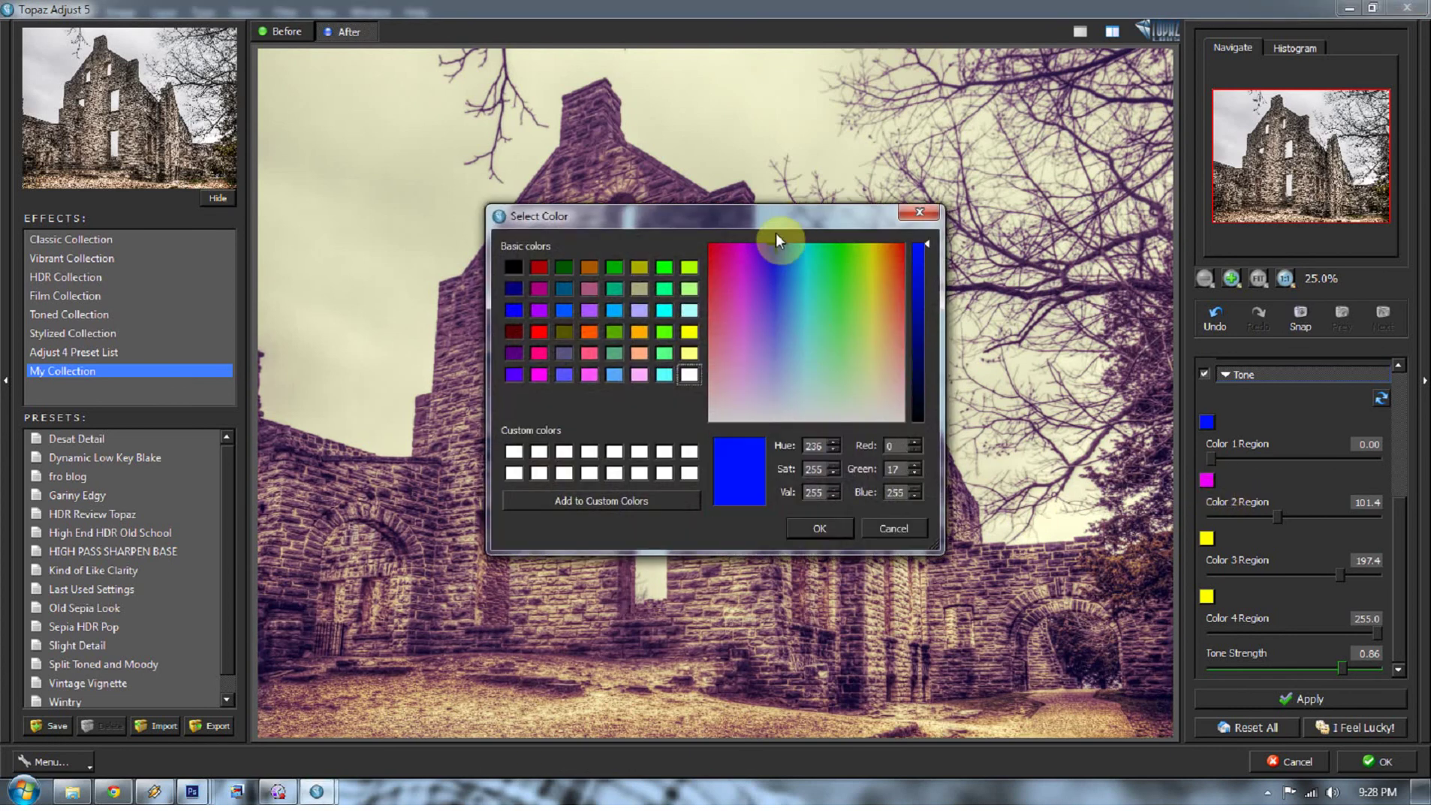
left_click(821, 529)
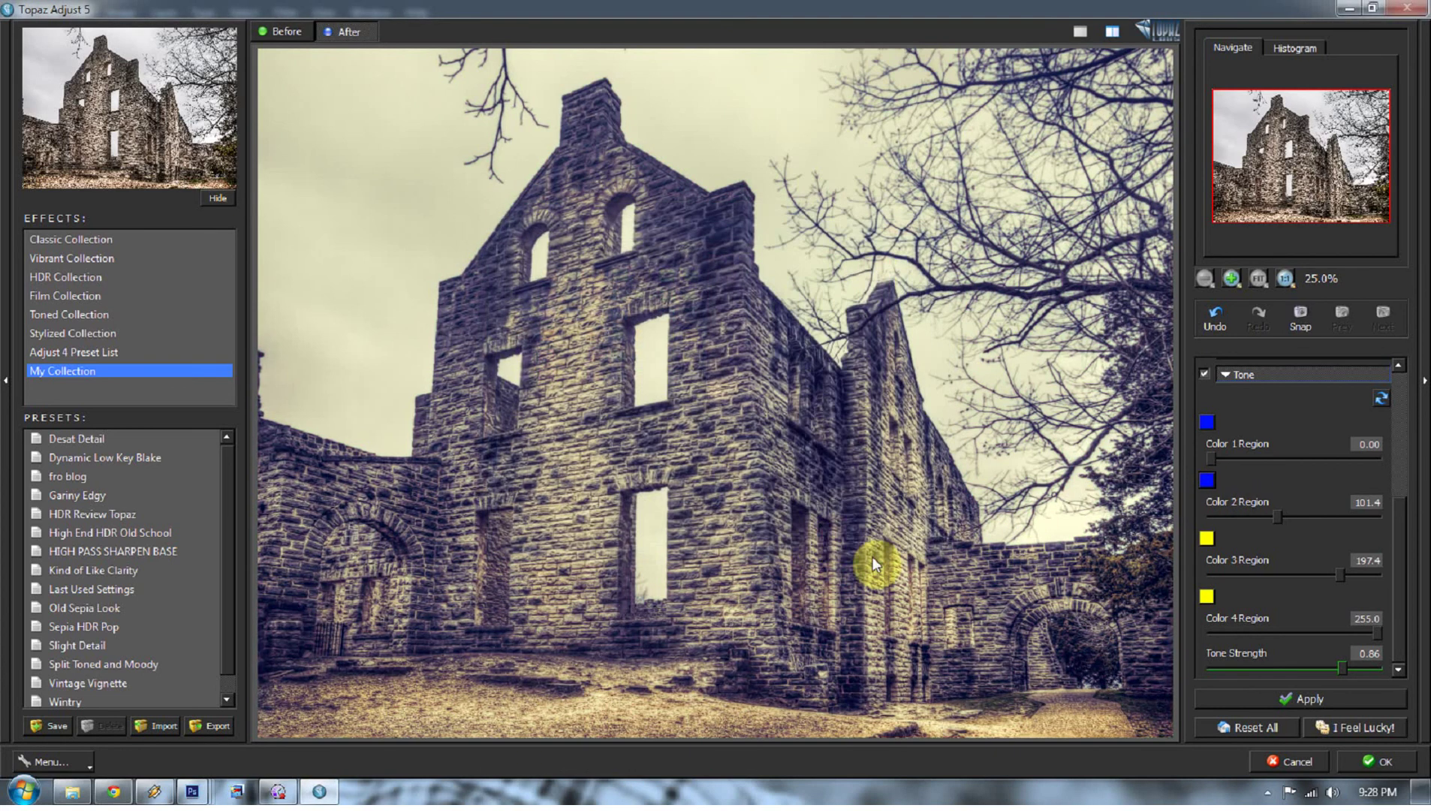
Set Tone Colors 3 and 4 to orange
left_click(1207, 537)
left_click_drag(890, 238, 886, 240)
left_click(821, 528)
left_click(1206, 595)
left_click(883, 233)
left_click(813, 521)
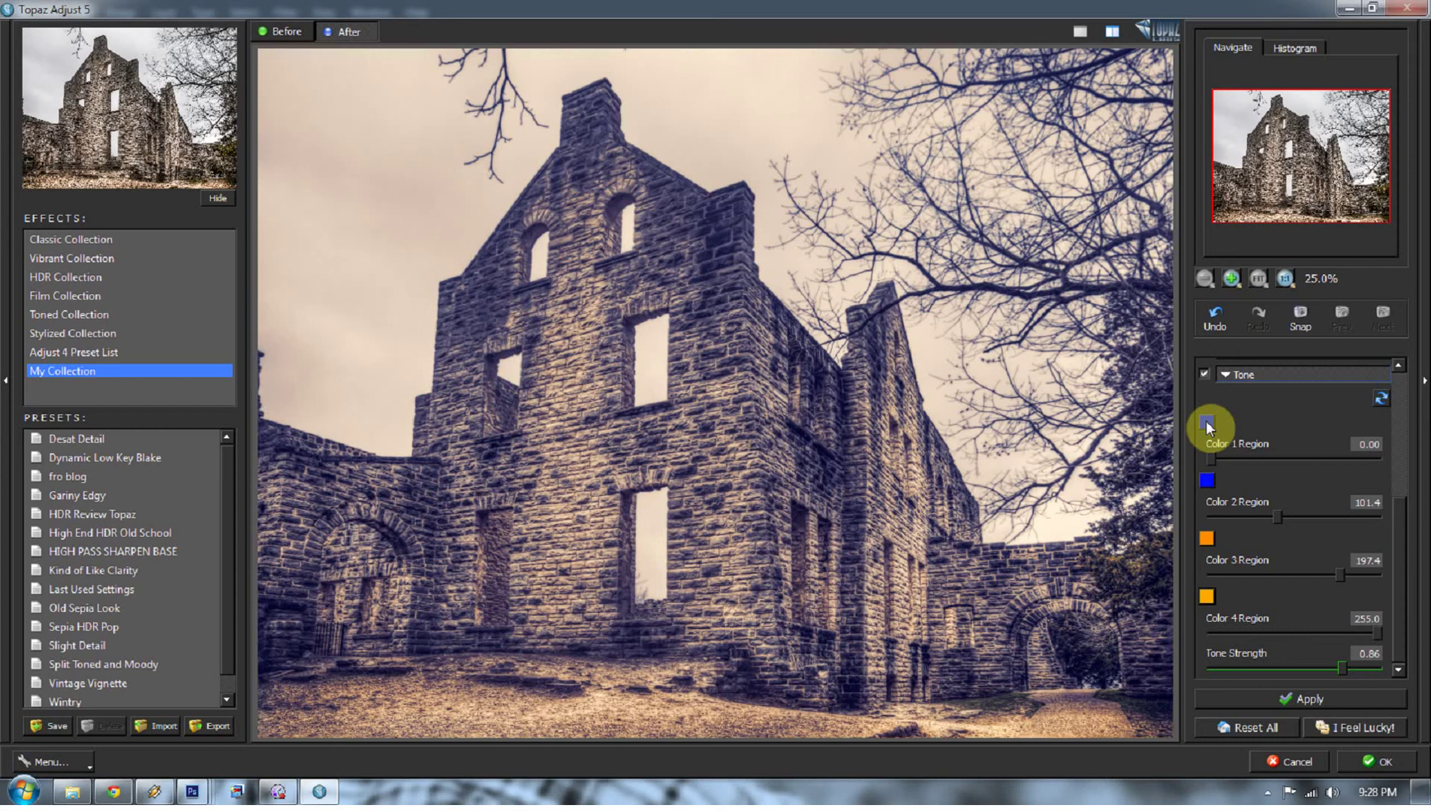
Try red for Tone Colors 1 and 2
left_click(1207, 425)
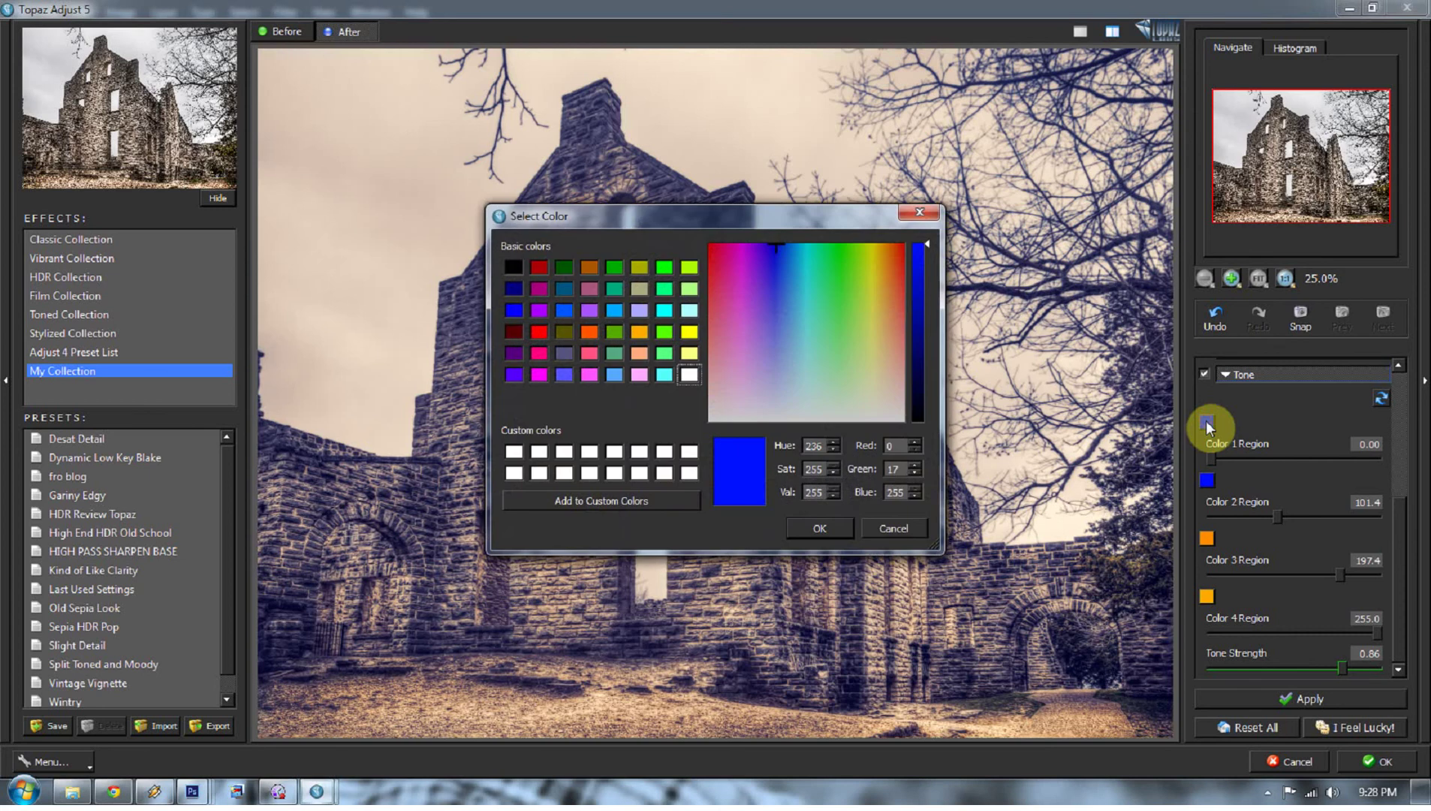
left_click(755, 350)
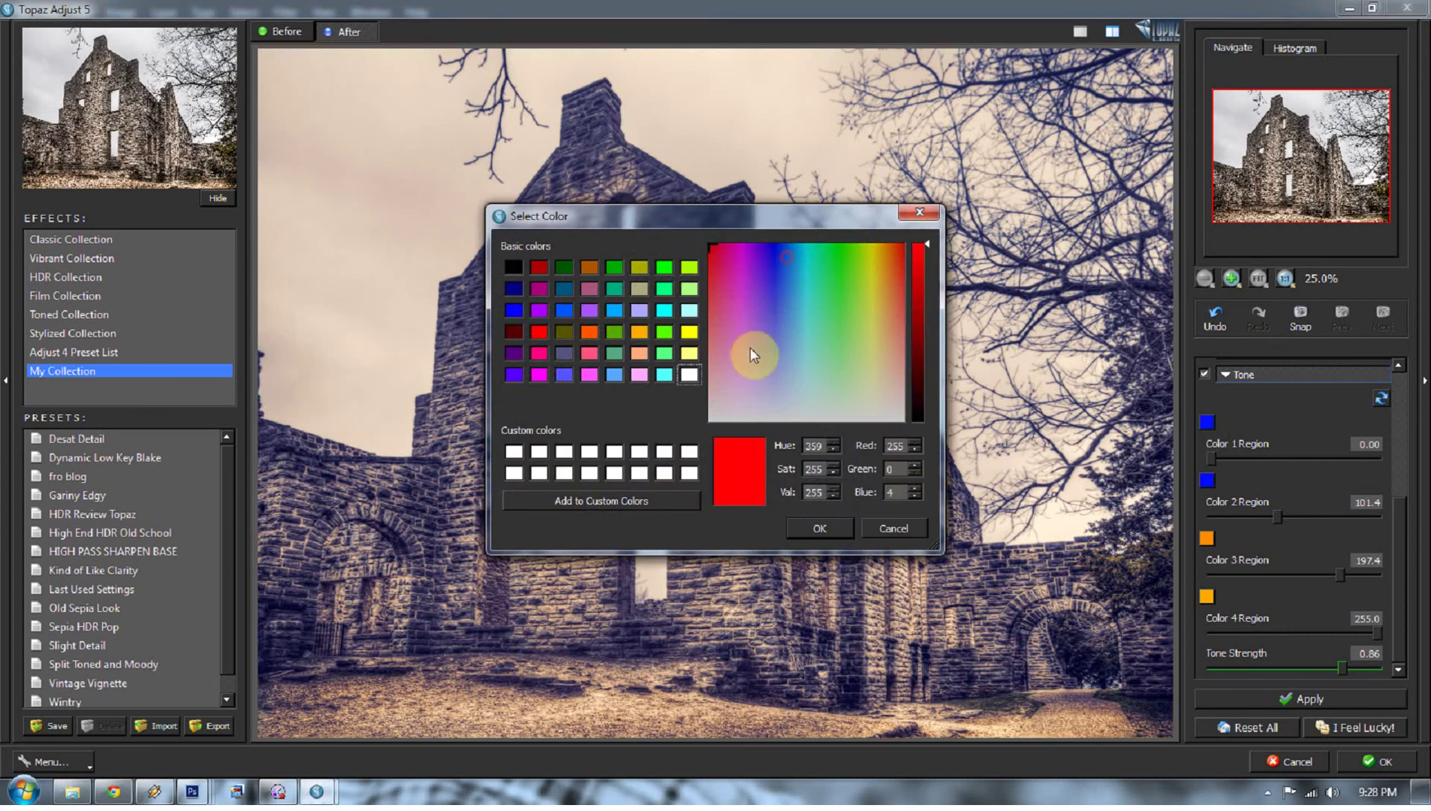
left_click(837, 529)
left_click(1208, 480)
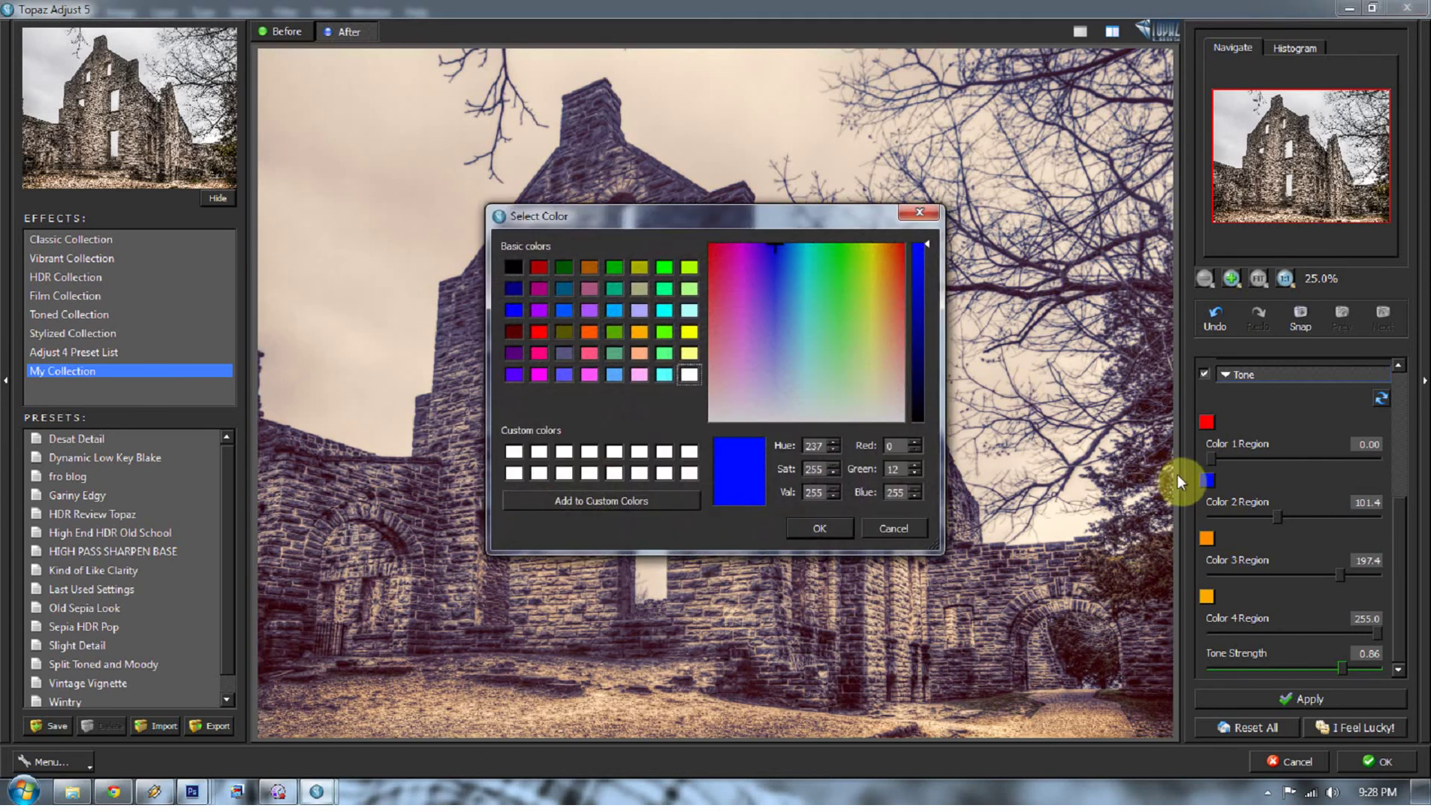
left_click(808, 524)
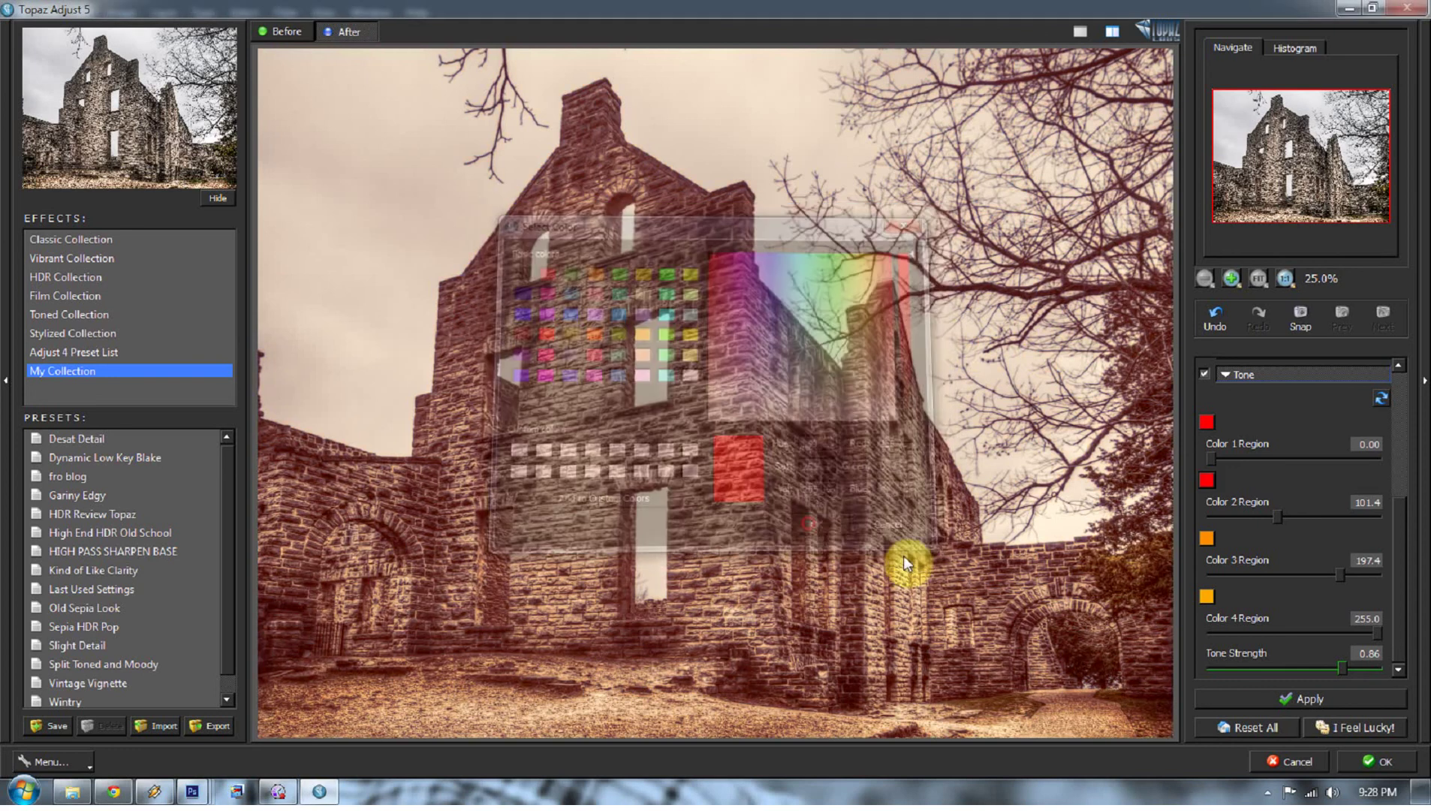
Try green for Color 3 and lime green for Color 4
left_click(1206, 539)
left_click_drag(832, 270, 834, 234)
left_click(816, 533)
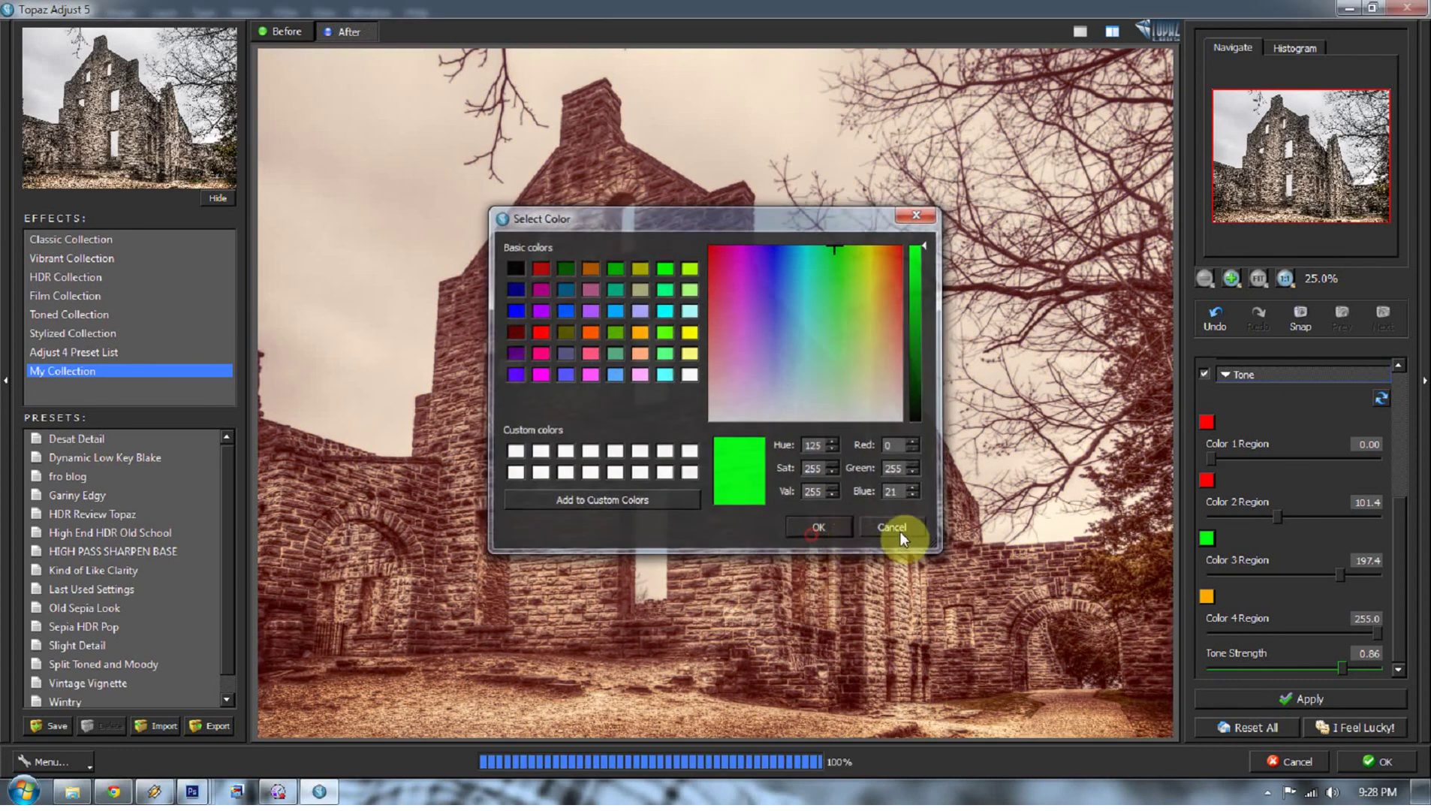
left_click(1206, 597)
left_click_drag(831, 246, 850, 209)
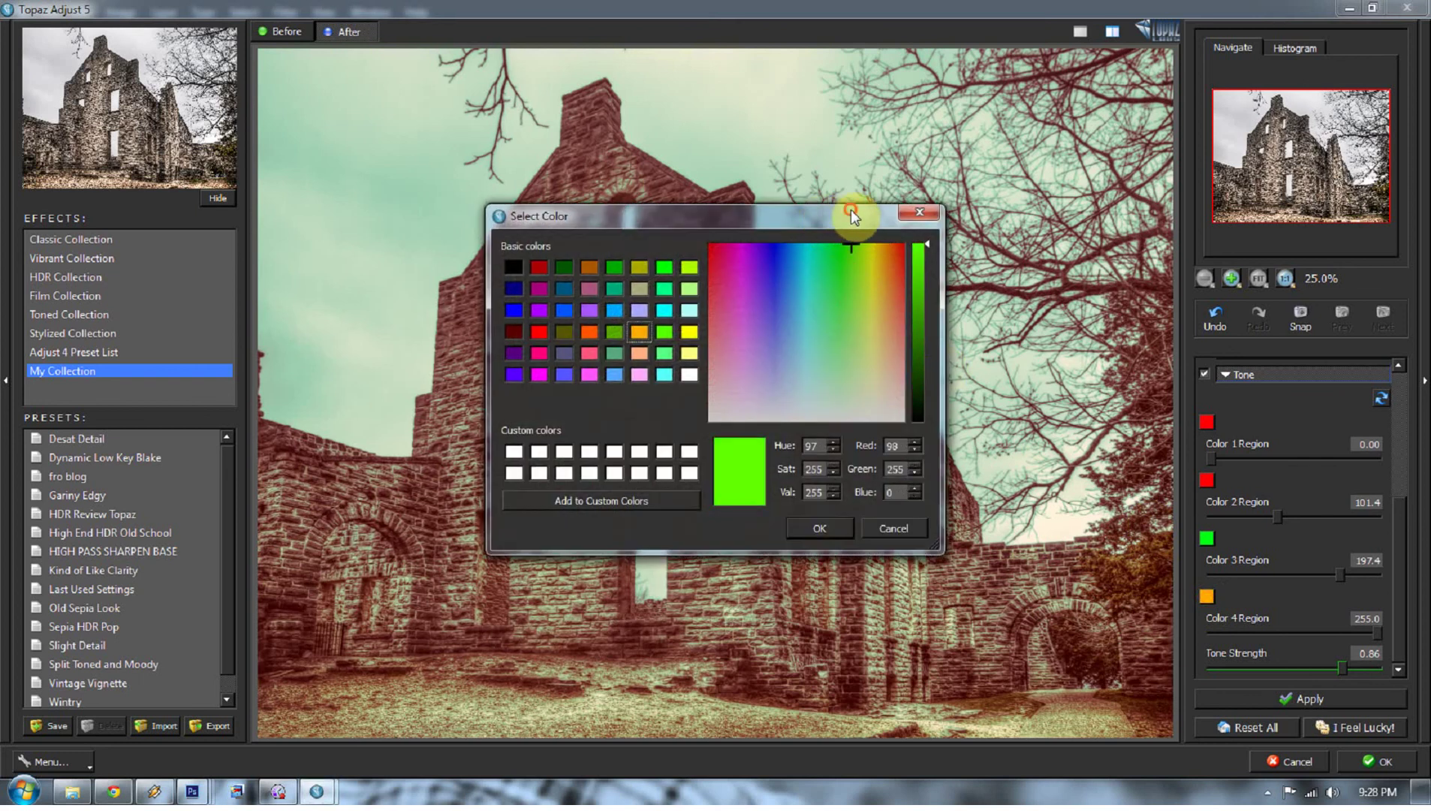
left_click(820, 521)
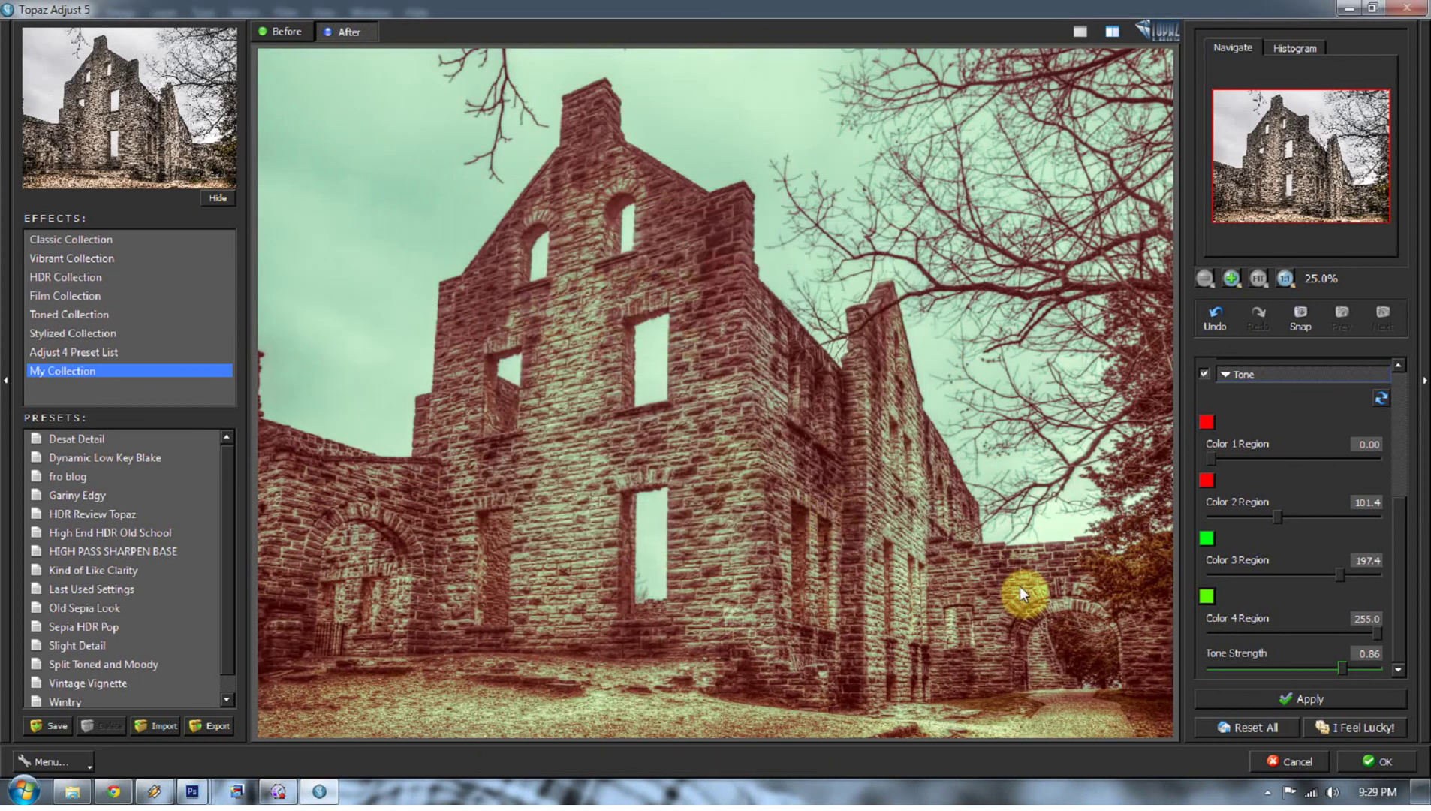
Change Colors 4 and 3 to yellow
left_click(1205, 597)
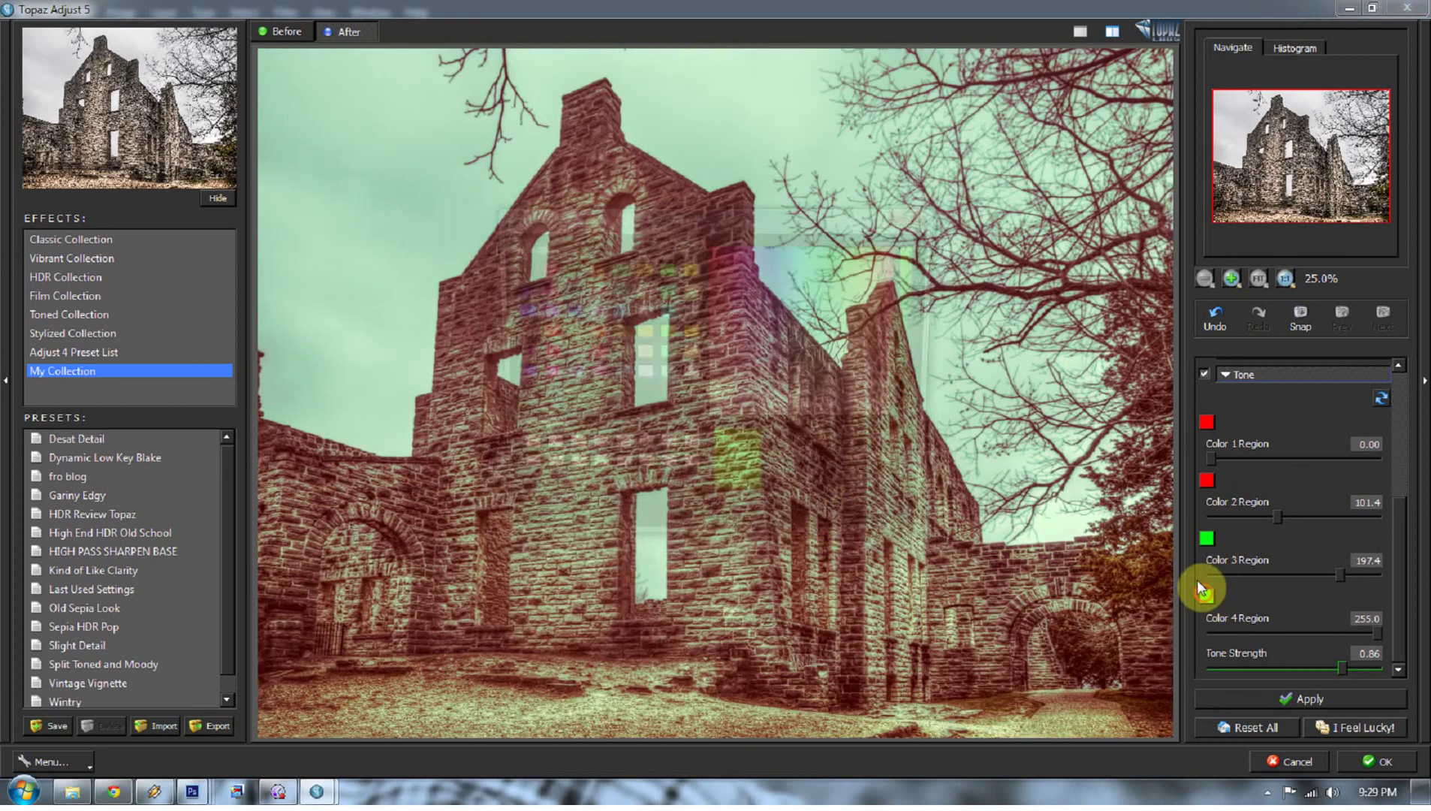
left_click_drag(887, 259, 871, 234)
left_click(893, 470)
left_click(820, 528)
left_click(1207, 538)
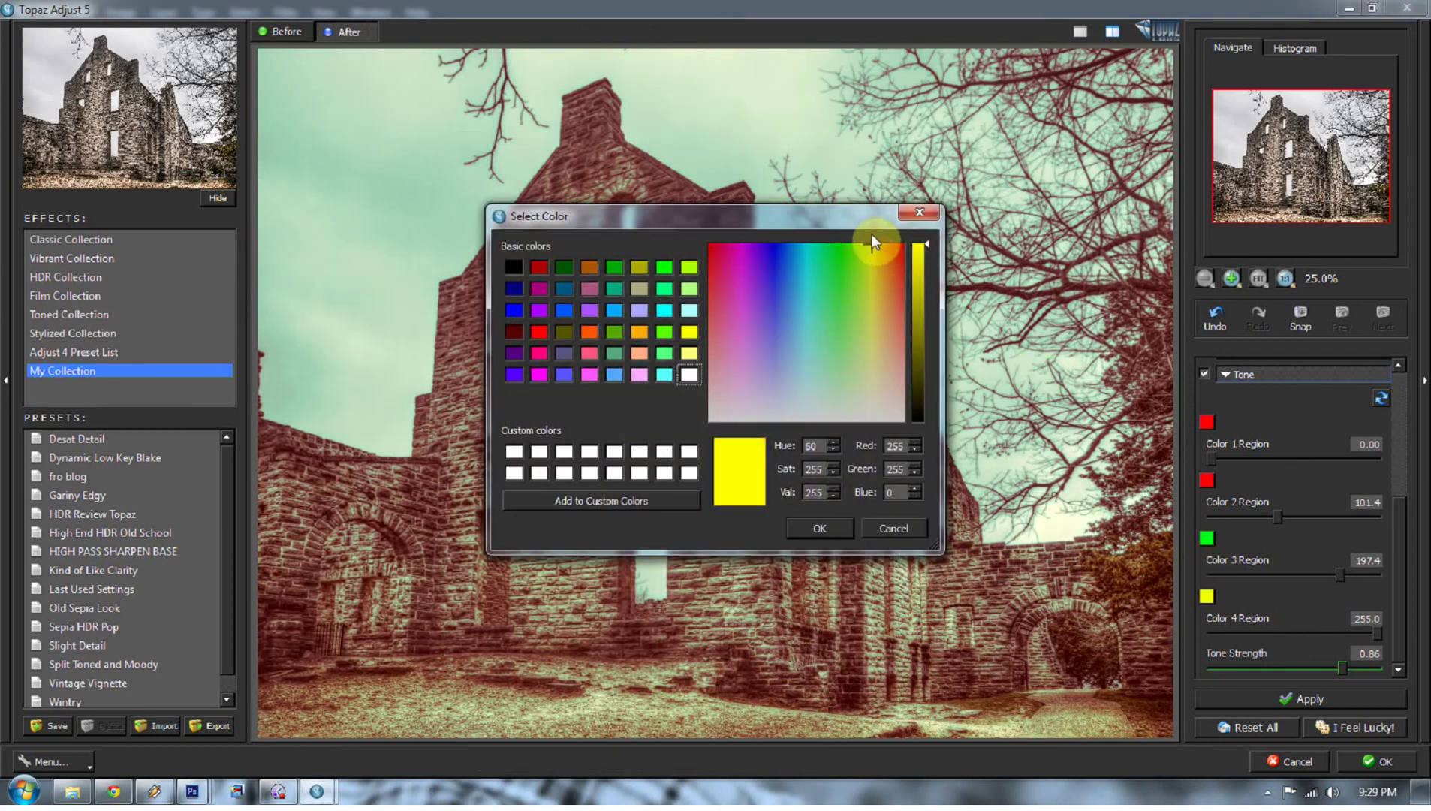
left_click(820, 528)
Set Tone Colors 1 and 2 back to magenta
left_click(1203, 428)
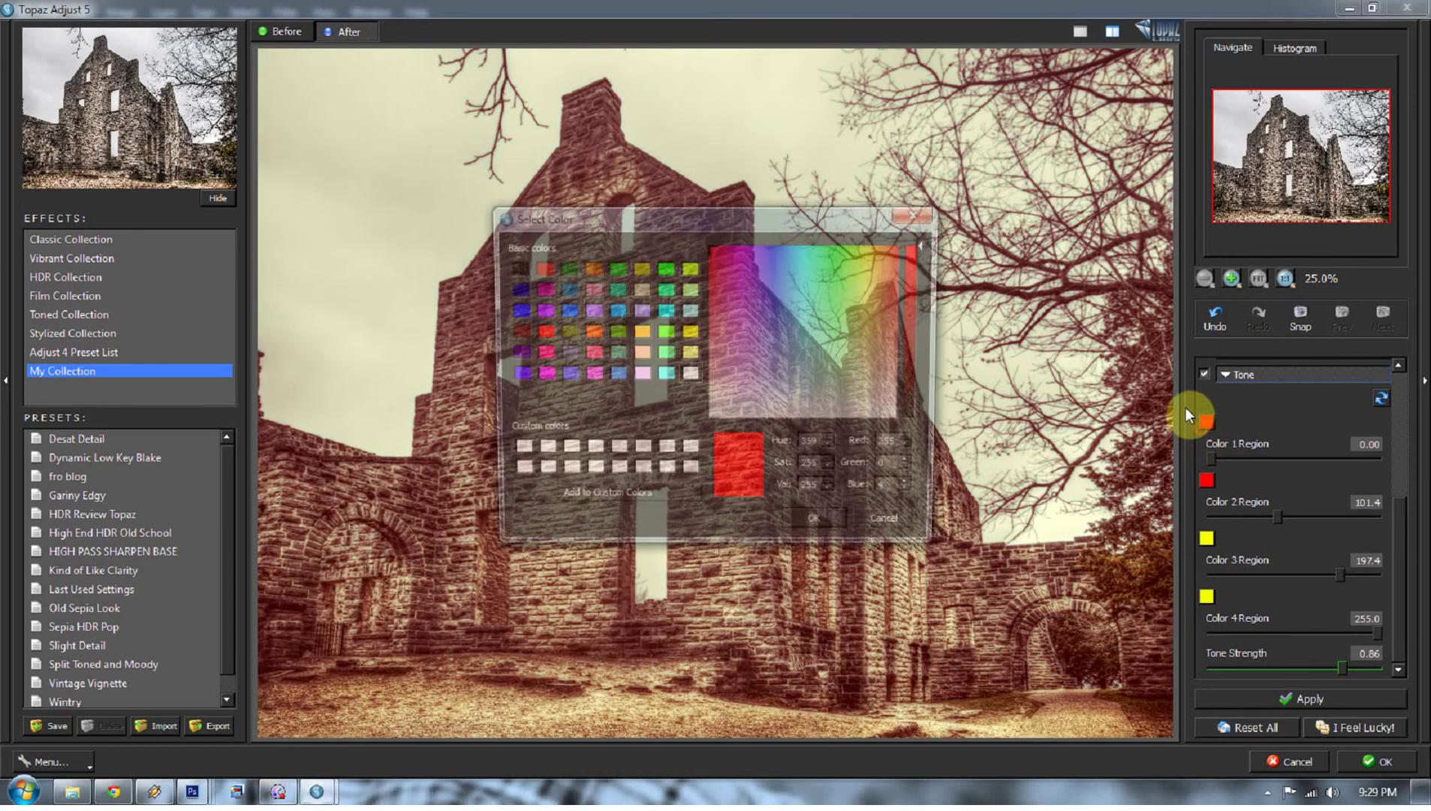
left_click_drag(852, 265, 742, 235)
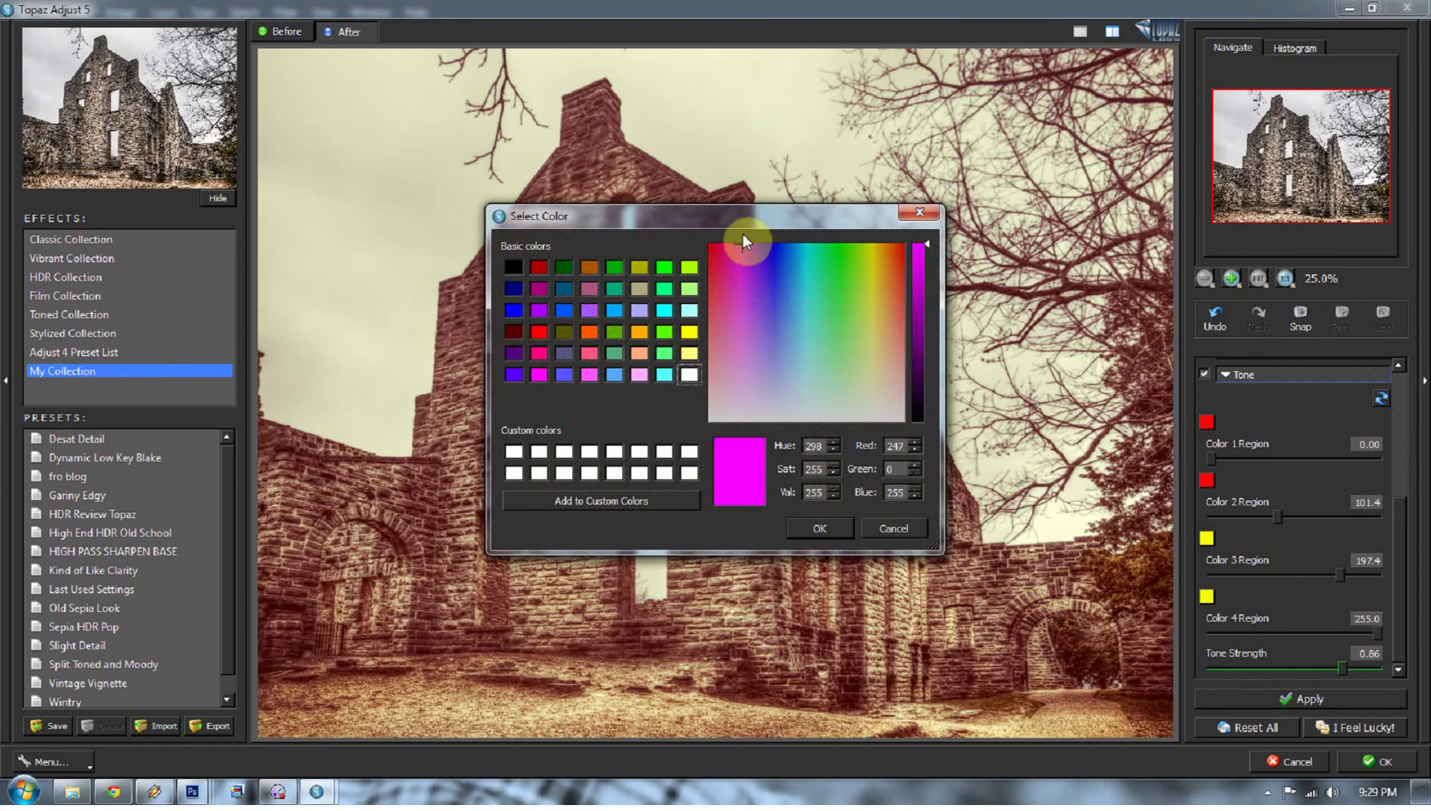
left_click(847, 536)
left_click(1205, 478)
left_click_drag(804, 270, 745, 232)
left_click(819, 526)
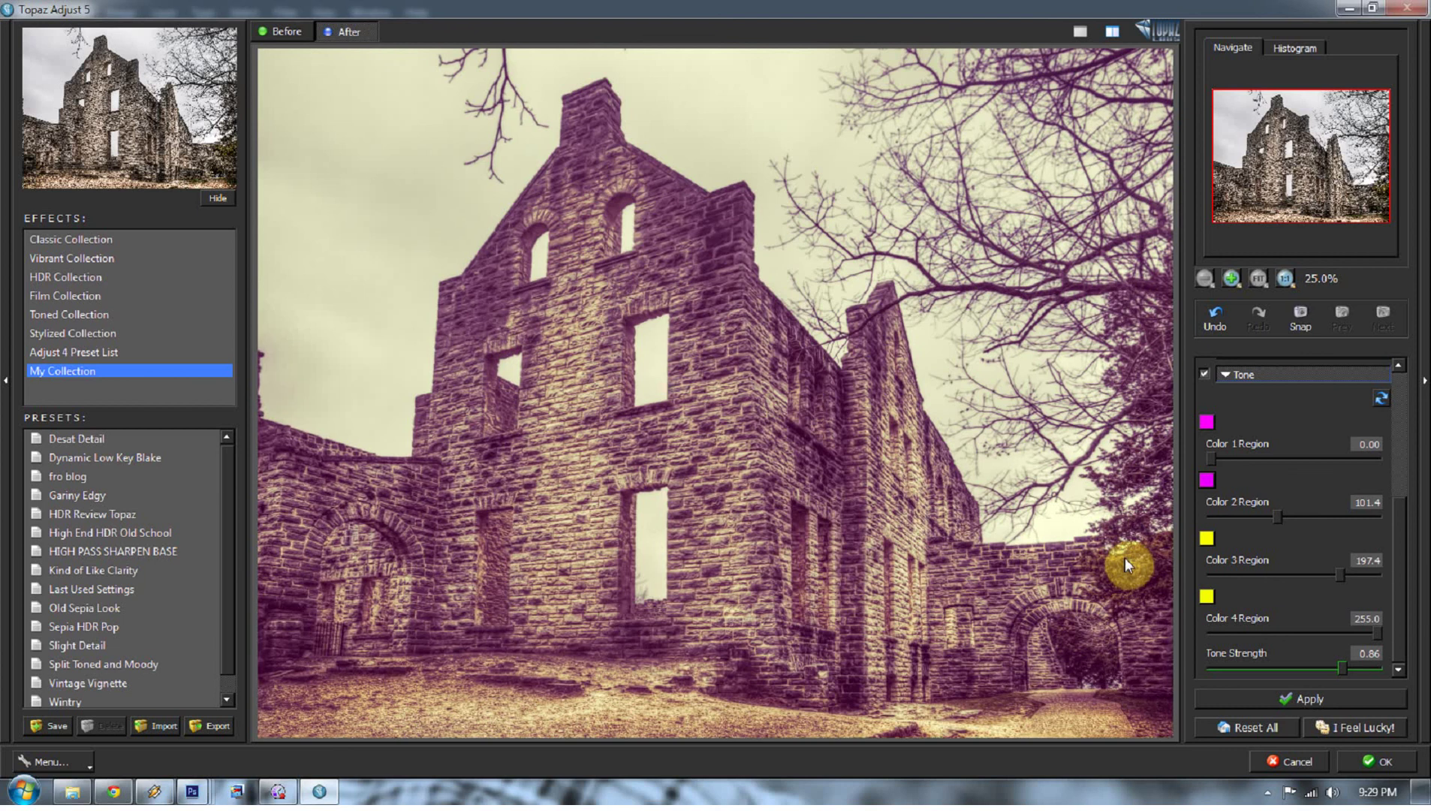
Set the Color 1, 2 and 3 Regions to 28.79, 108.3 and 196.0, and Tone Strength to 0.90
mouse_move(1209, 456)
left_mouse_down()
mouse_move(1242, 450)
mouse_move(1201, 443)
mouse_move(1246, 464)
mouse_move(1230, 455)
left_mouse_up()
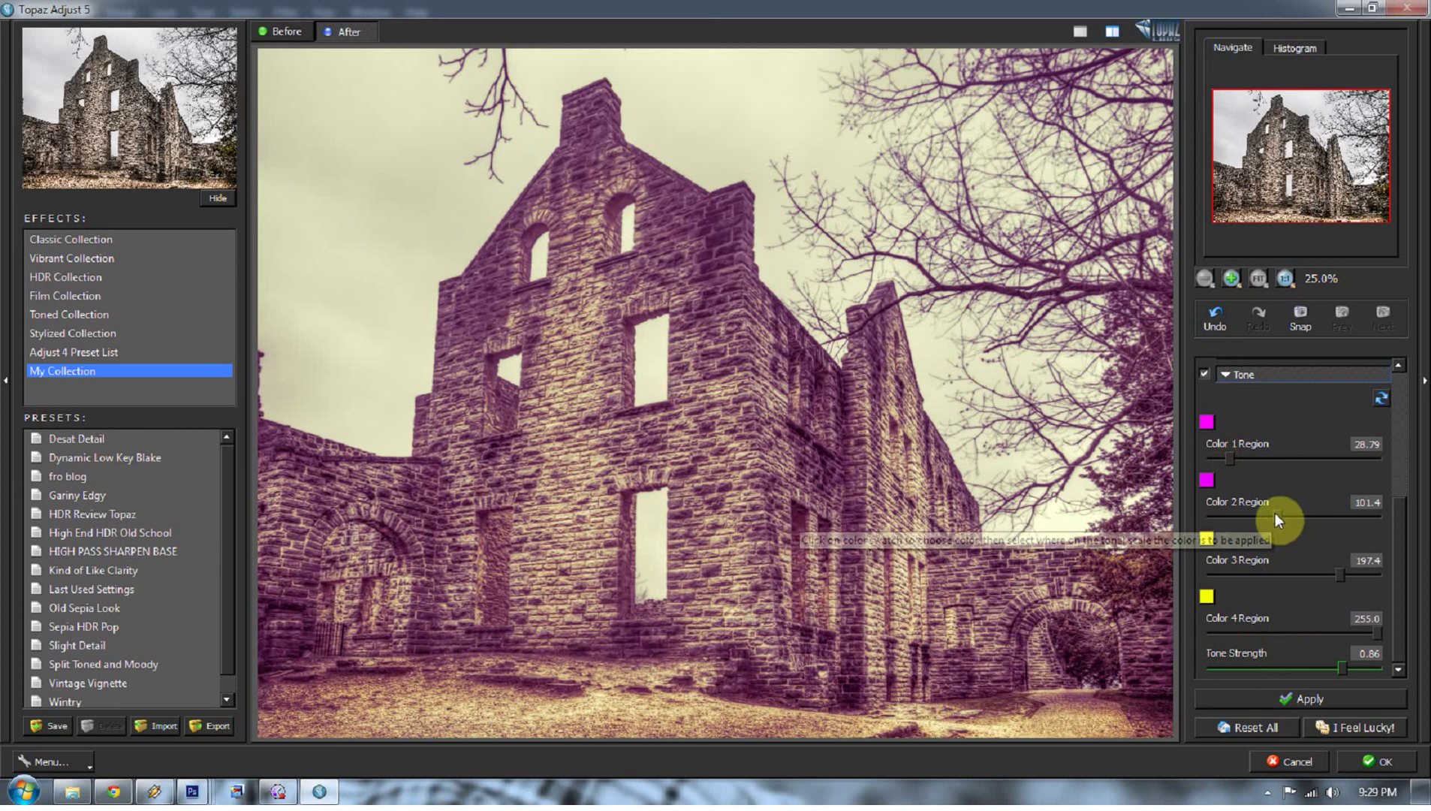
left_click_drag(1277, 516, 1320, 510)
mouse_move(1296, 510)
left_mouse_down()
mouse_move(1265, 512)
mouse_move(1278, 510)
left_mouse_up()
left_click_drag(1339, 575, 1348, 575)
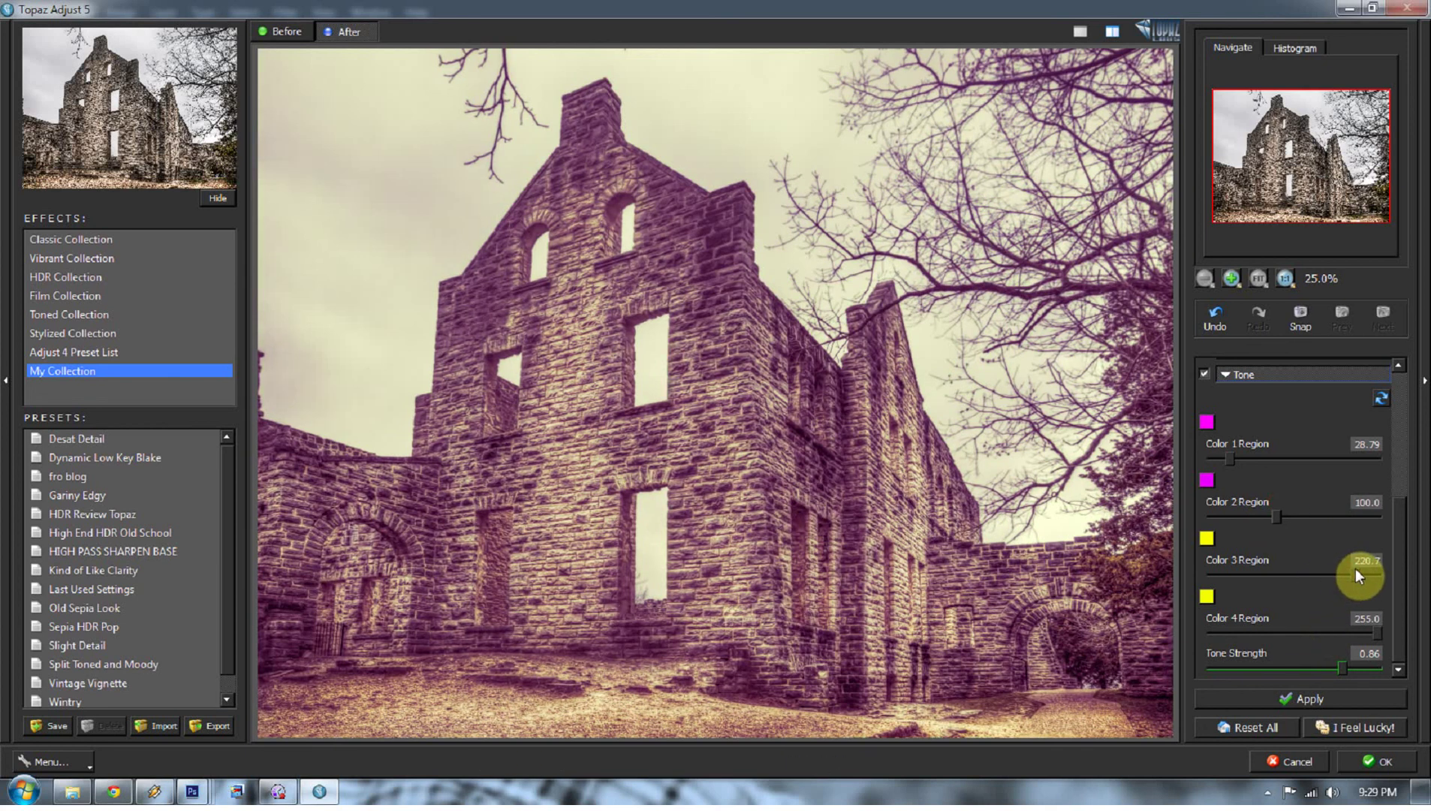
left_click_drag(1352, 574, 1342, 575)
left_click_drag(1277, 517, 1281, 517)
left_click_drag(1349, 660, 1349, 659)
left_click(290, 31)
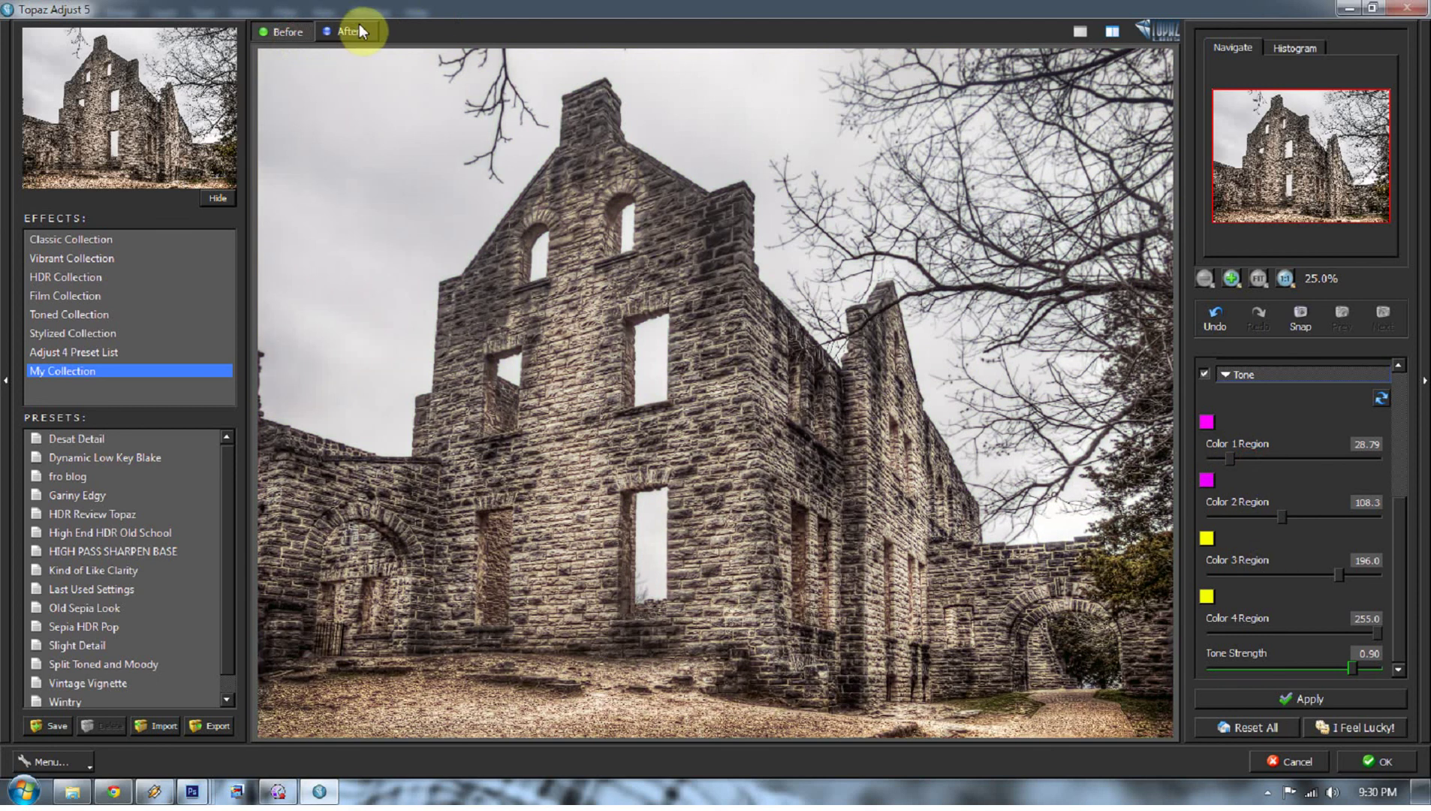
left_click(361, 29)
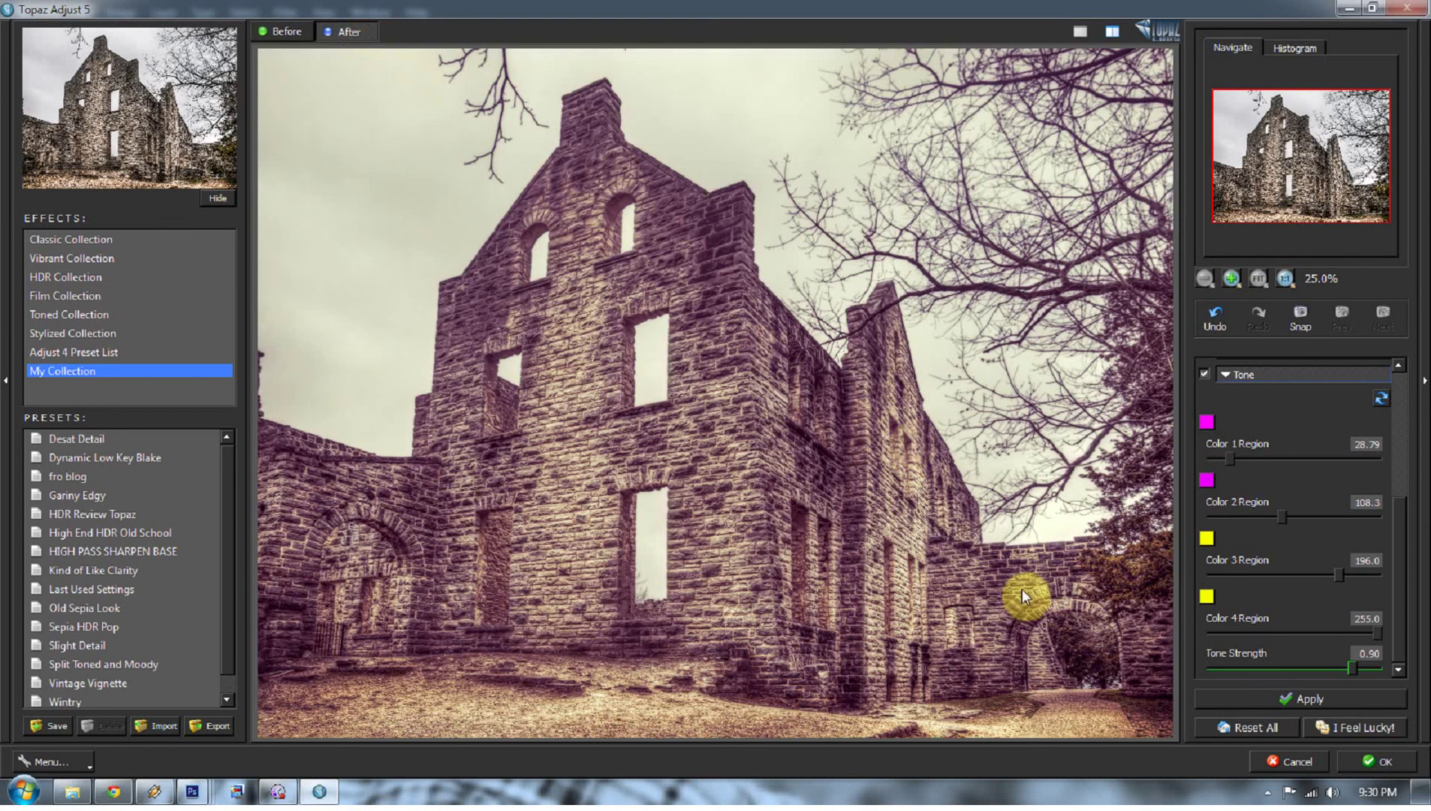